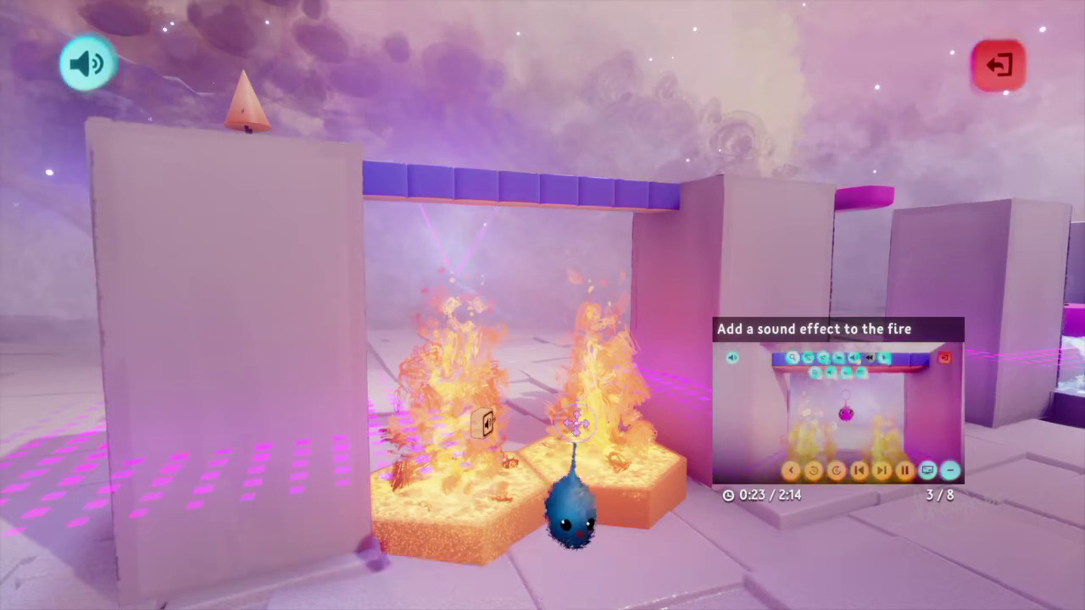
- Browse the fire sound effects in the Sound Design Collection and return to the scene
key(s)
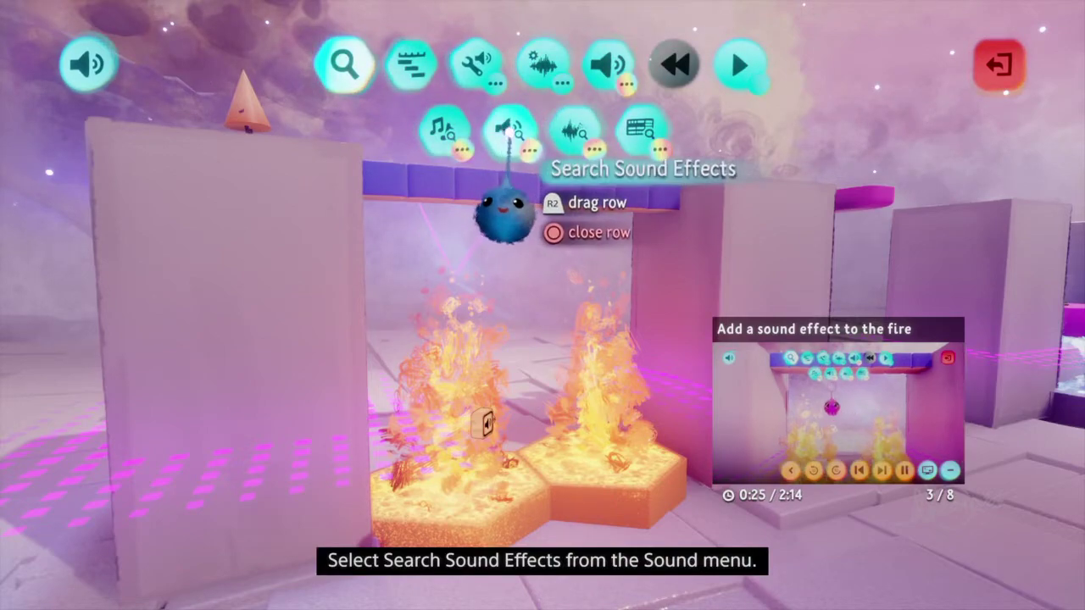
click(509, 132)
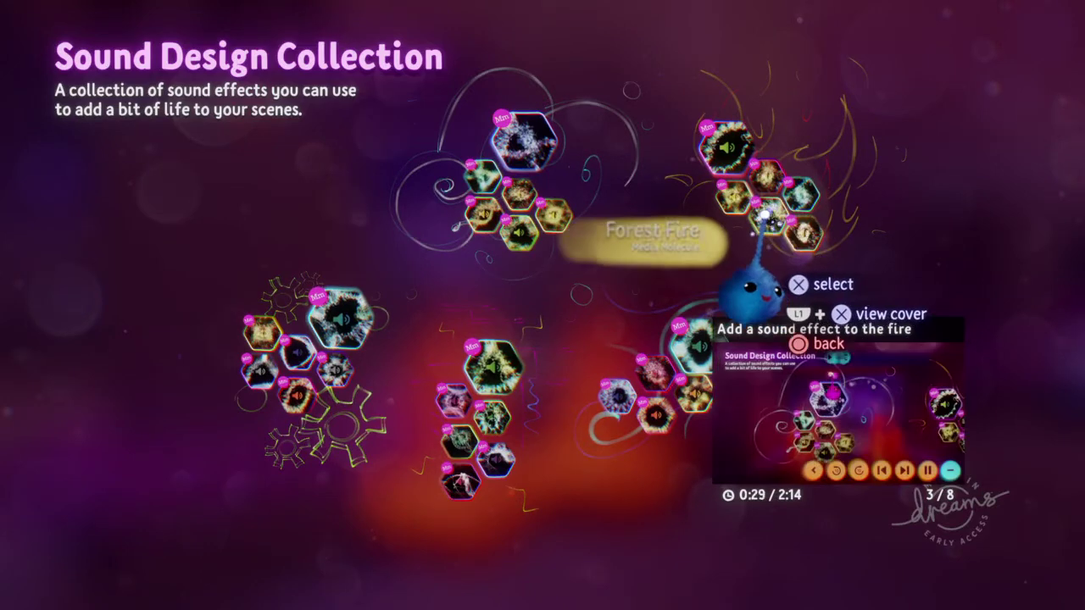
mouse_move(809, 447)
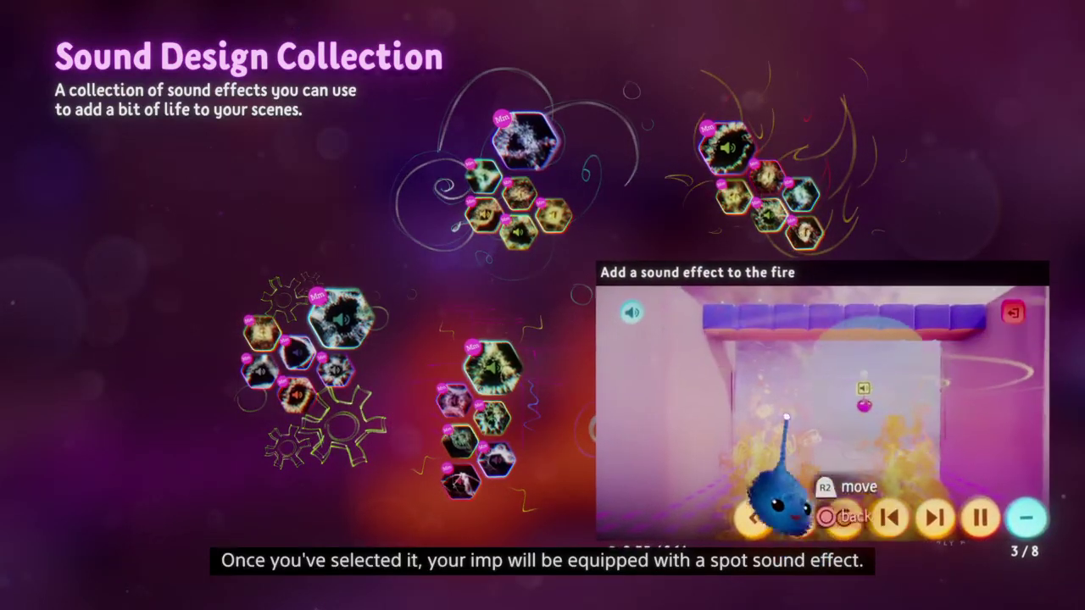
key(Escape)
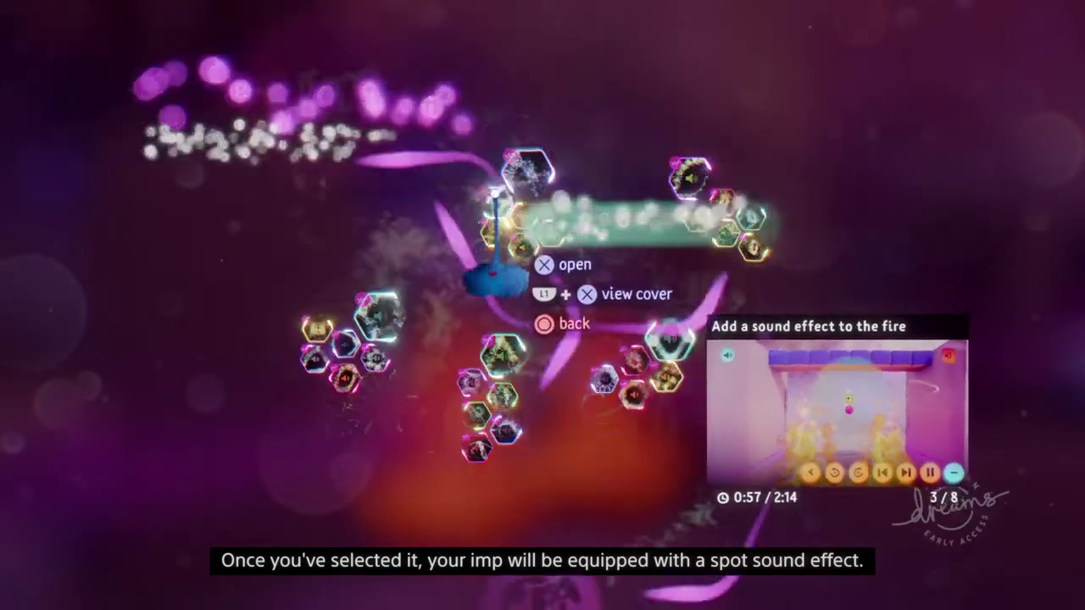
click(494, 271)
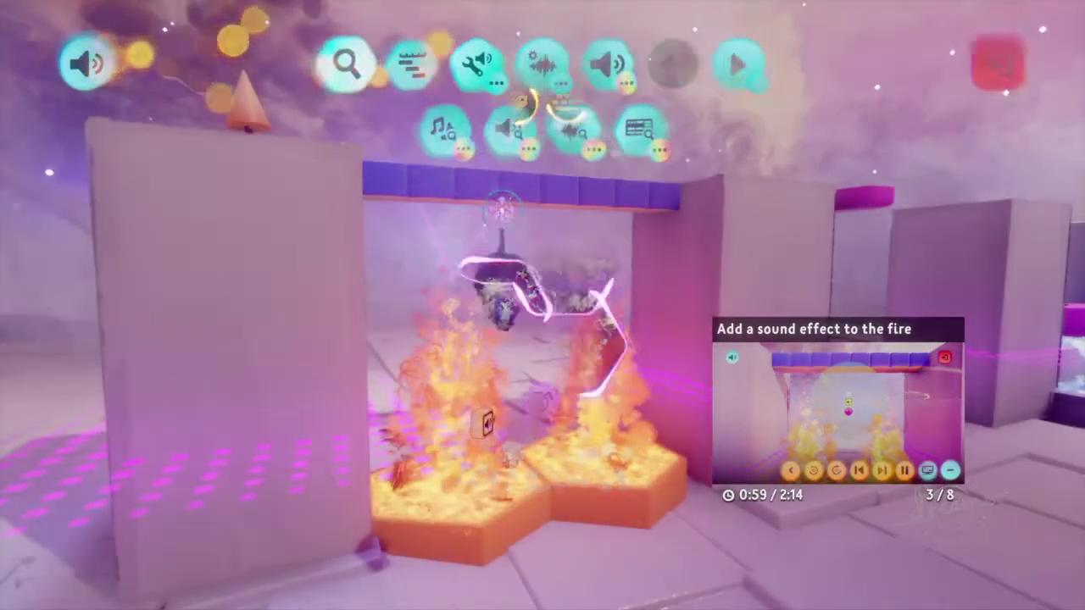
- Select the Forest Fire sound gadget and move it between the two flames under the bridge
scroll(551, 493, up, 5)
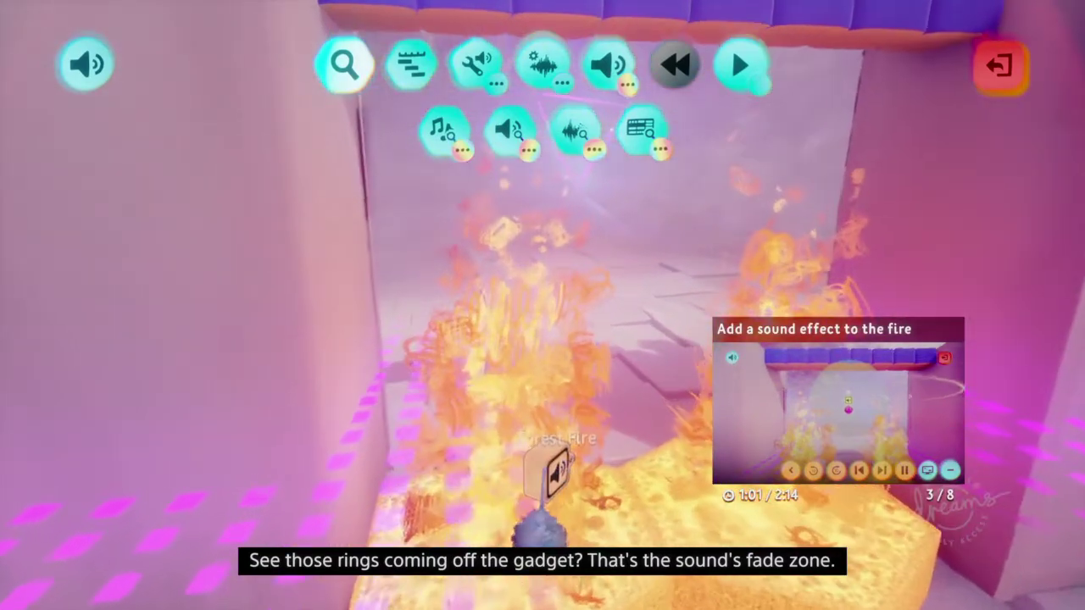
click(551, 475)
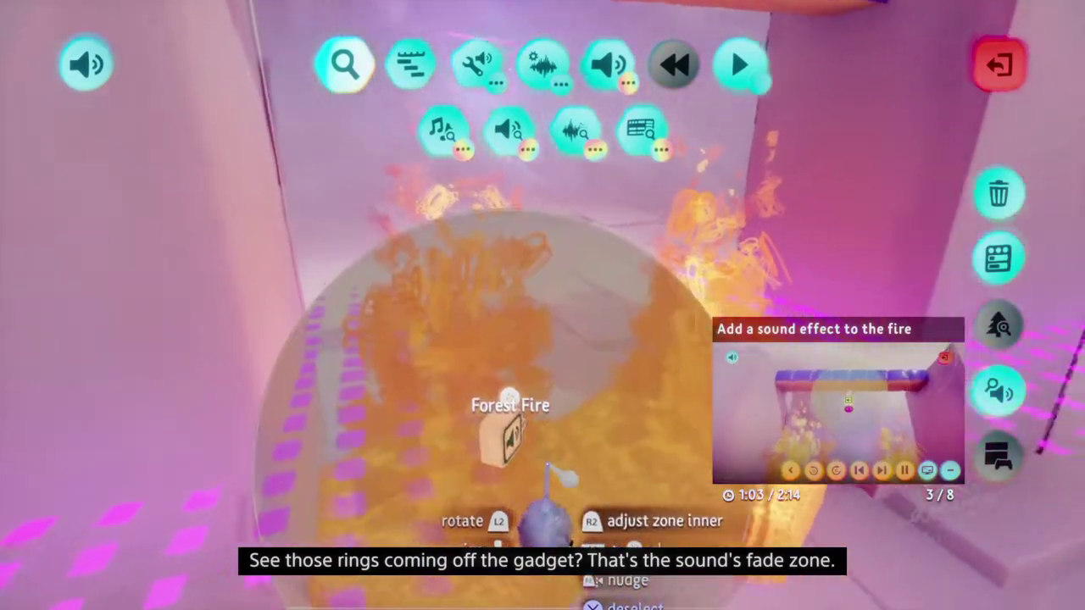
middle_drag(546, 466, 542, 434)
mouse_move(564, 446)
mouse_down()
mouse_move(583, 421)
mouse_move(575, 442)
mouse_up()
drag(572, 397, 565, 382)
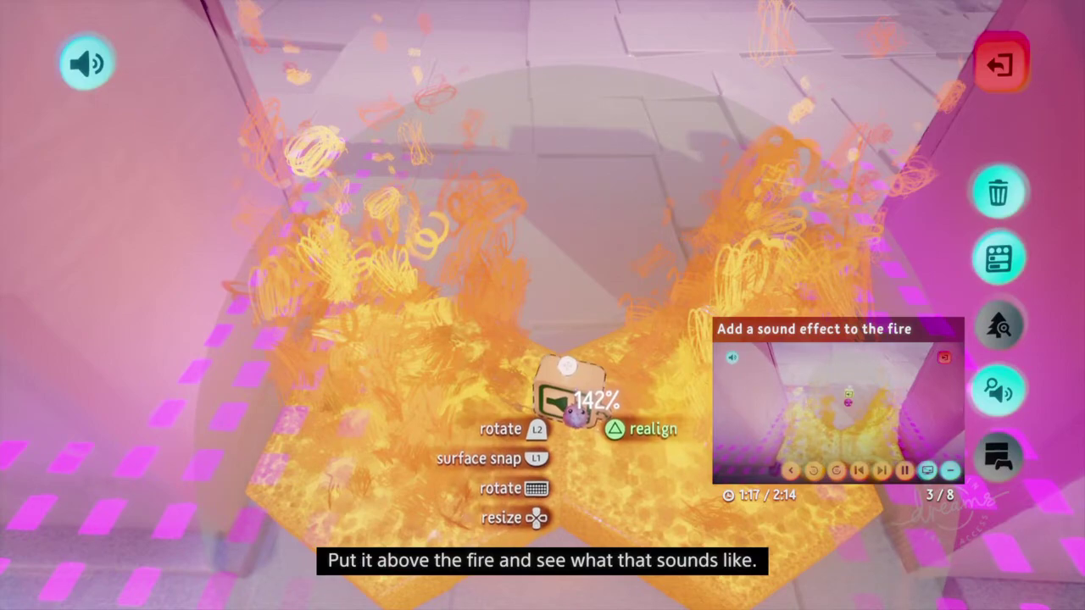
drag(567, 448, 574, 435)
scroll(574, 435, down, 5)
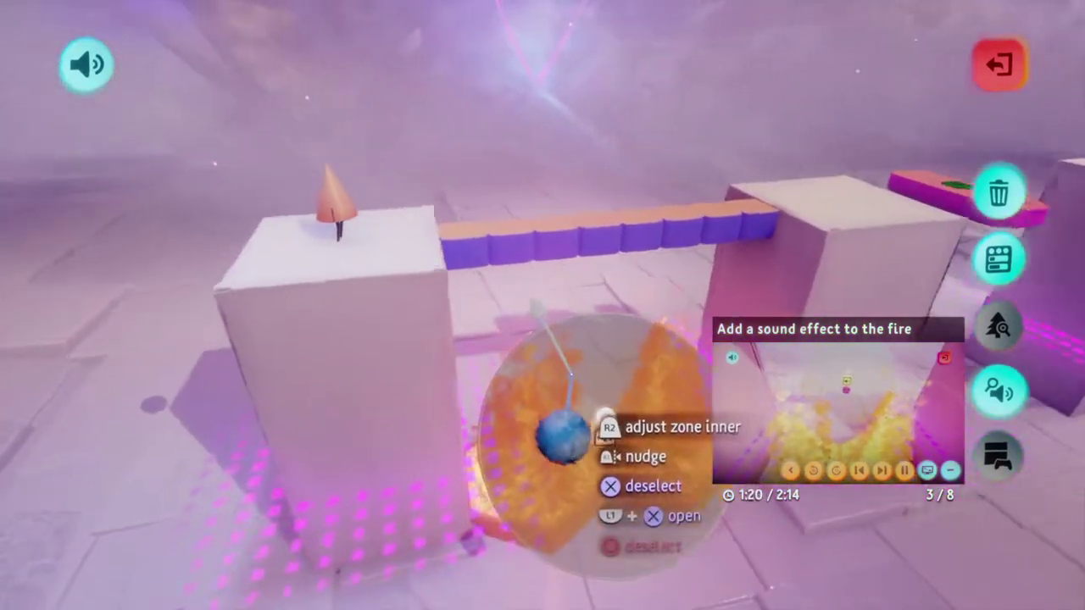
- Inspect the Forest Fire gadget from above the bridge, pausing and resuming the tutorial playback
middle_drag(563, 436, 557, 466)
key(Escape)
click(566, 458)
middle_drag(561, 389, 562, 438)
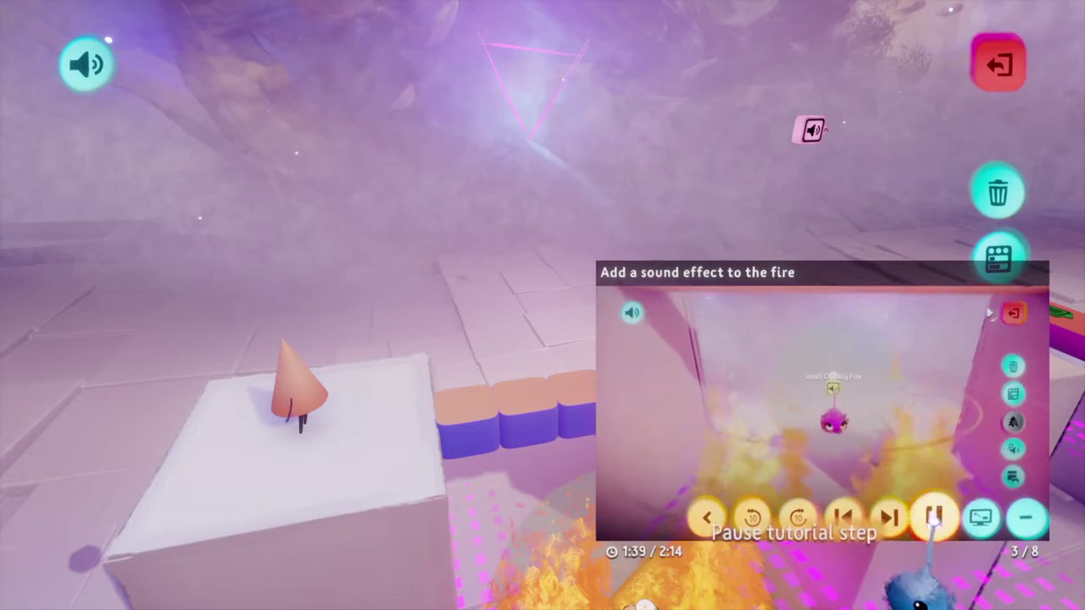
click(927, 513)
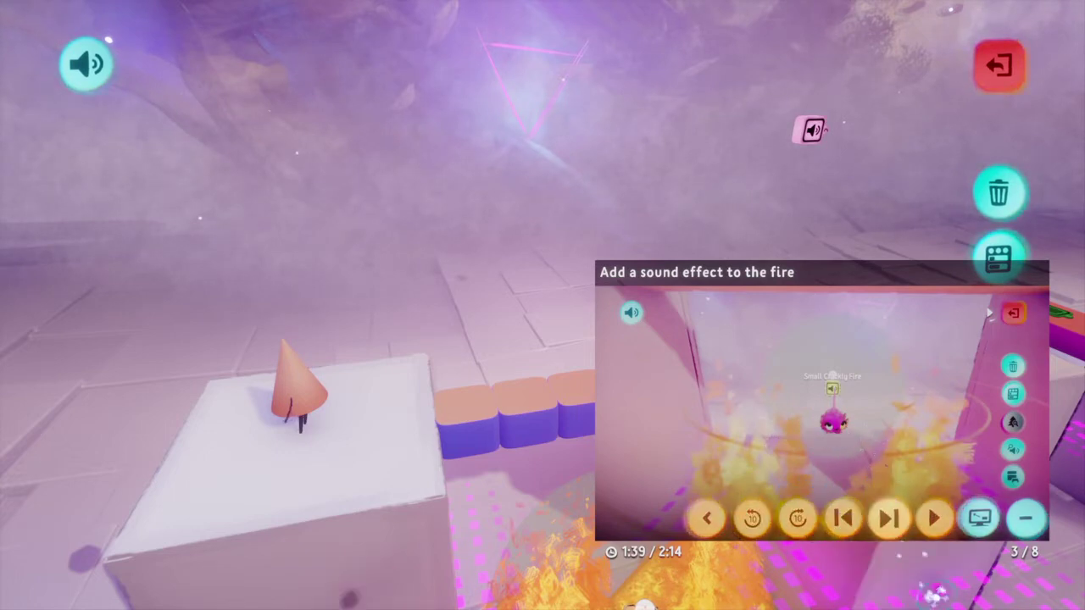
click(933, 518)
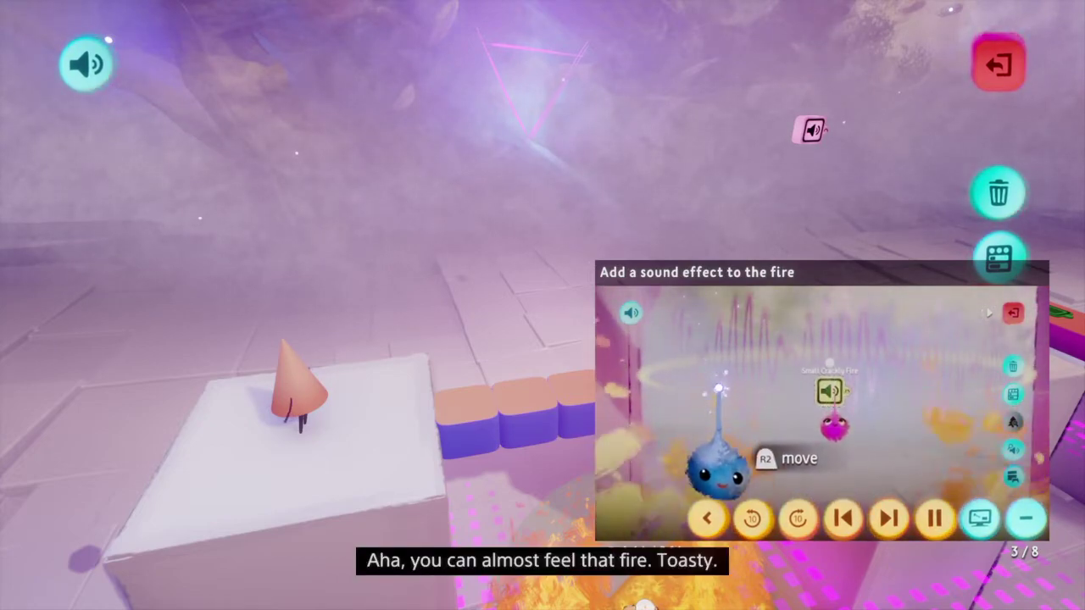
- Listen to the Forest Fire sound from inside and outside its fade zone, and deselect the gadget
middle_drag(570, 519, 607, 487)
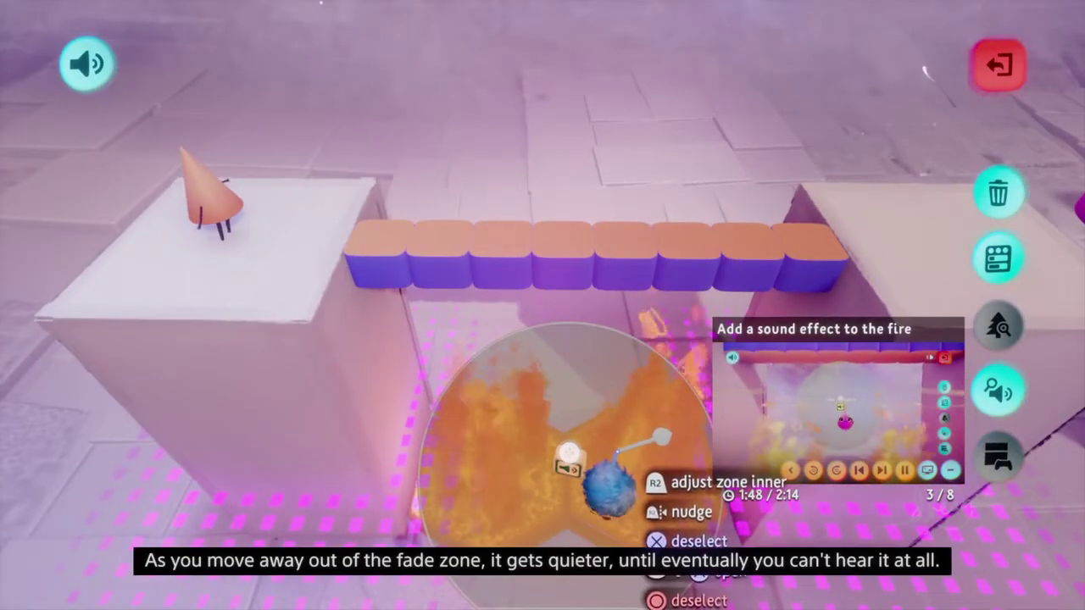
middle_drag(611, 493, 580, 437)
key(Escape)
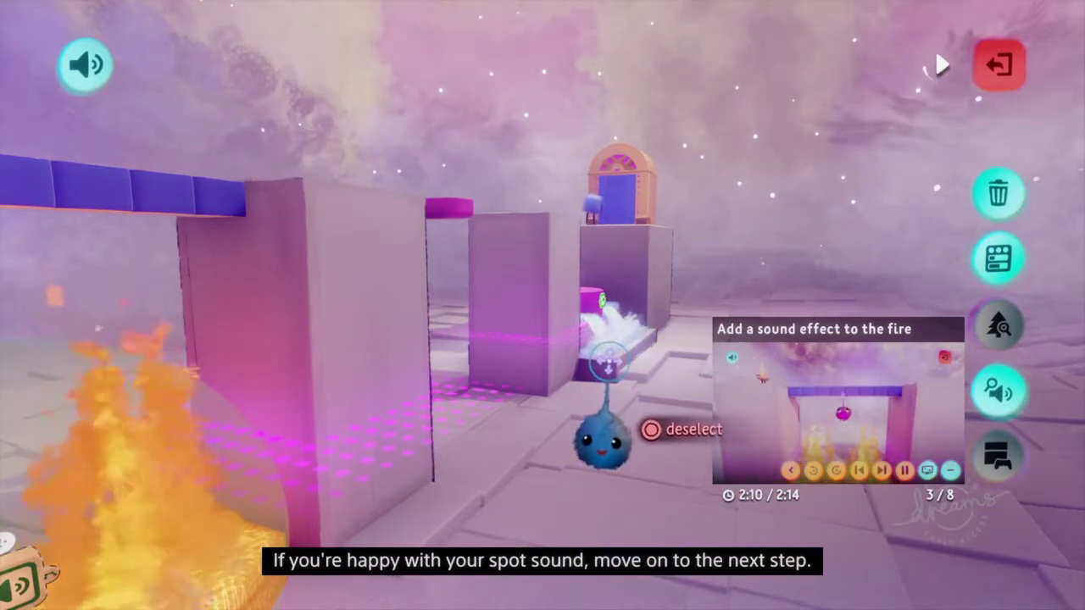
key(Down)
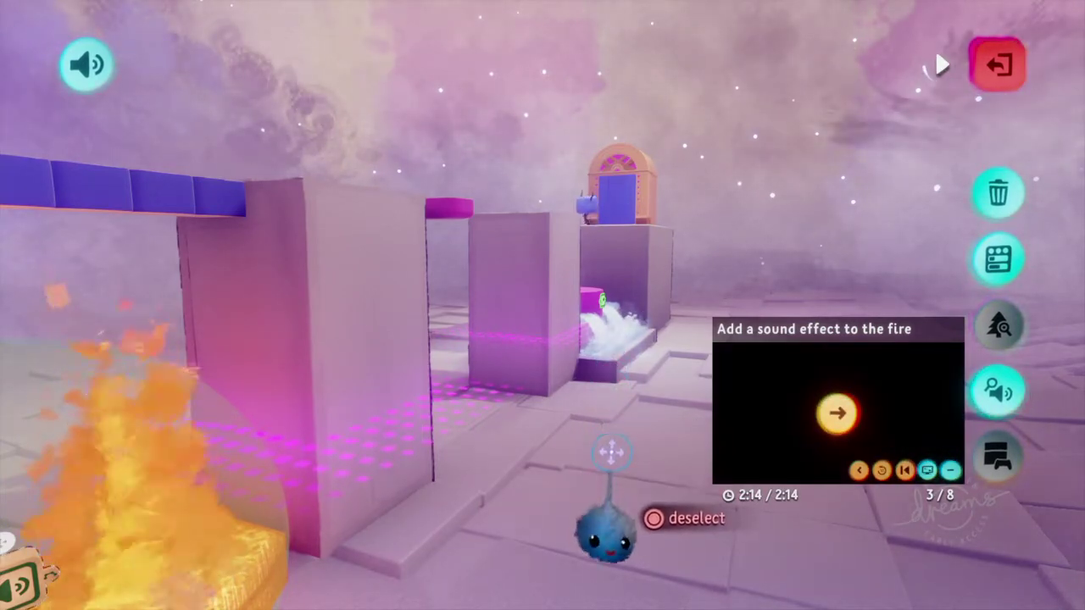
key(Escape)
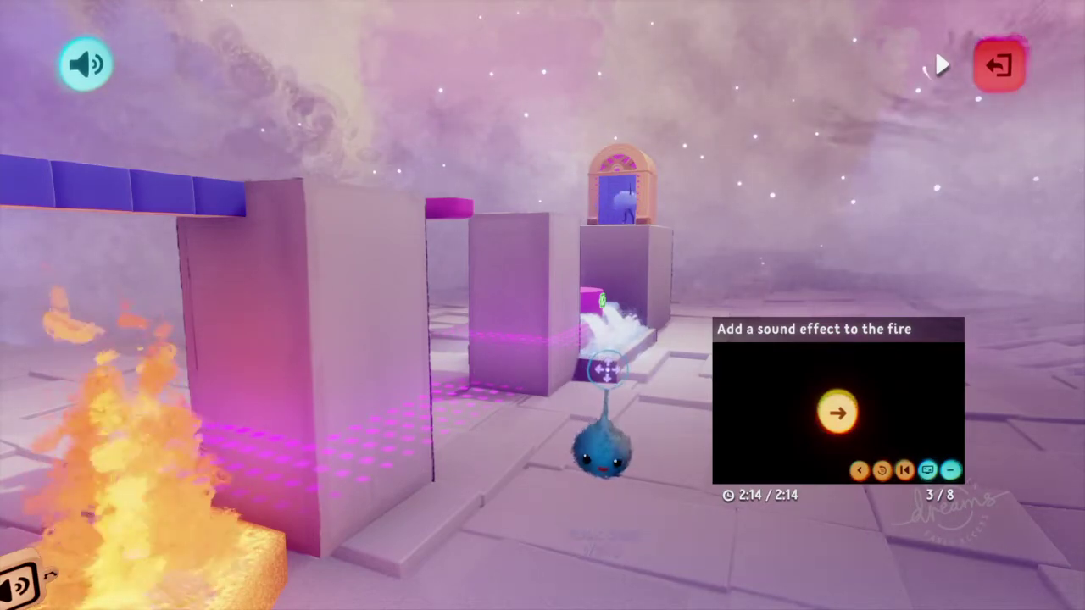
- Advance the tutorial to the step on adding a sound to the light-up platform
mouse_move(603, 376)
middle_down()
mouse_move(606, 395)
mouse_move(620, 365)
middle_up()
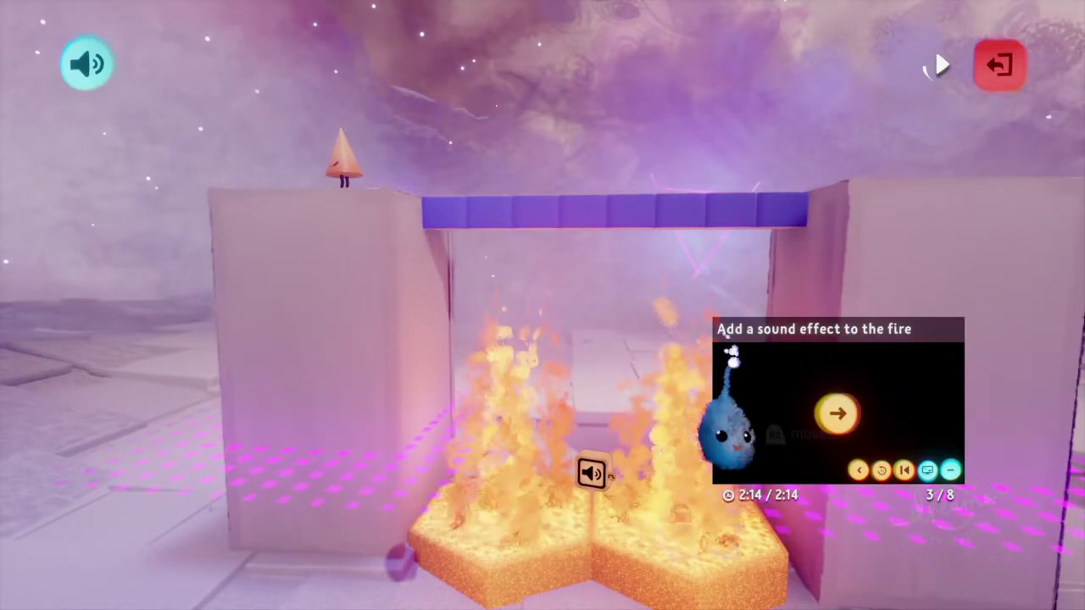
mouse_move(805, 400)
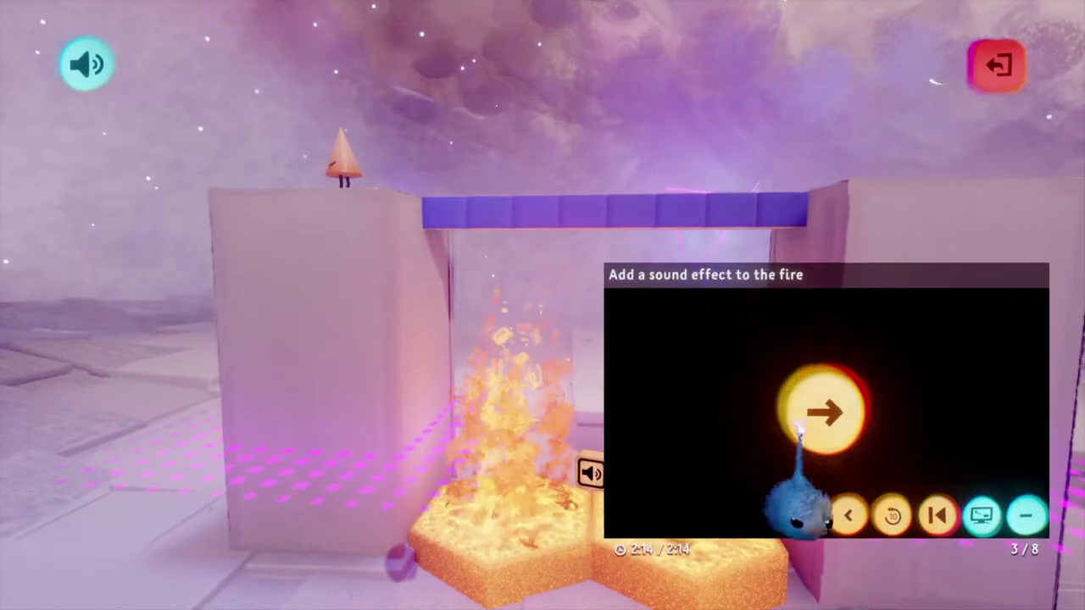
click(792, 429)
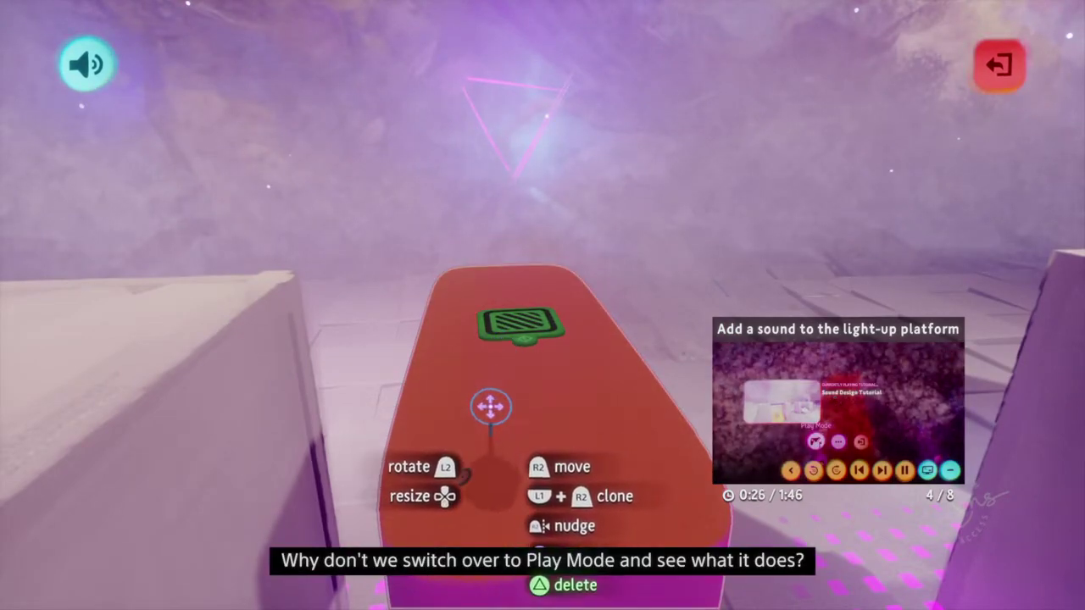
- Switch the scene to Play Mode and take control of the orange cone character
key(Escape)
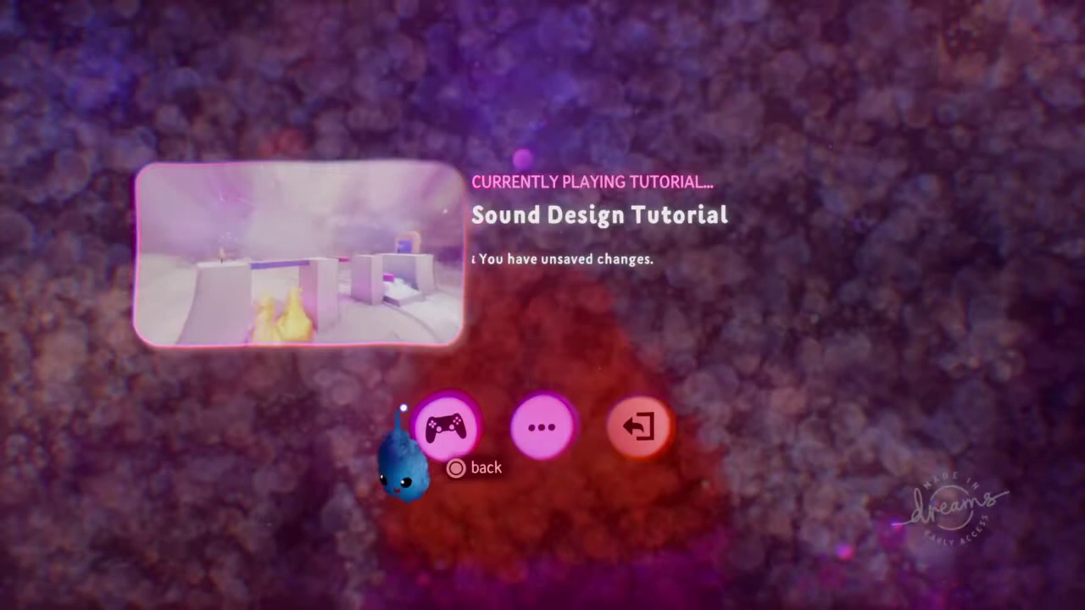
click(434, 424)
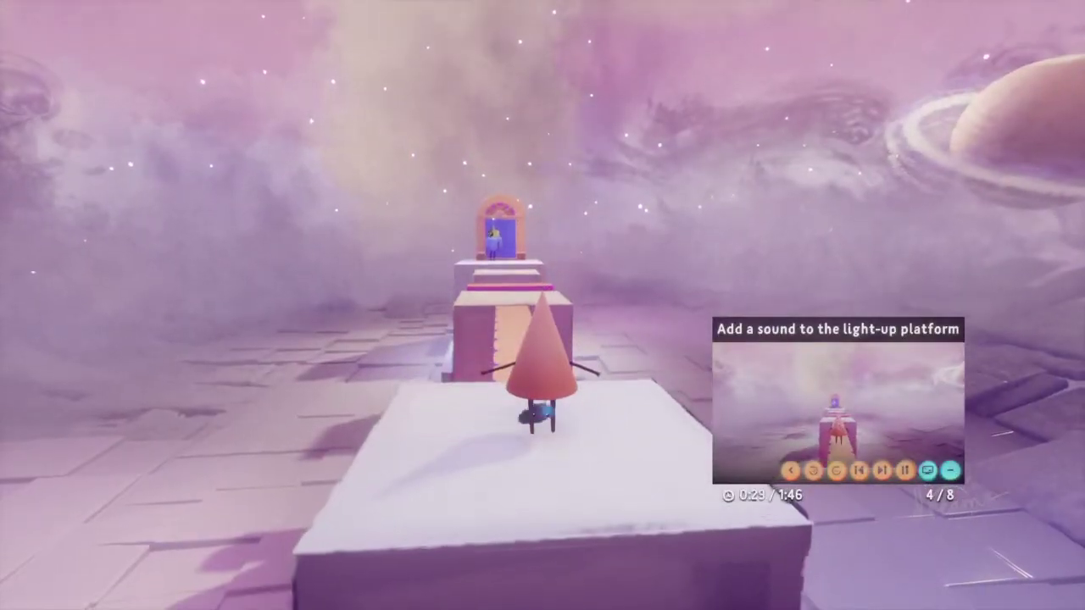
click(555, 384)
- Test the light-up platform by running the cone character over the bridge, onto the platform and back to the block
key(w)
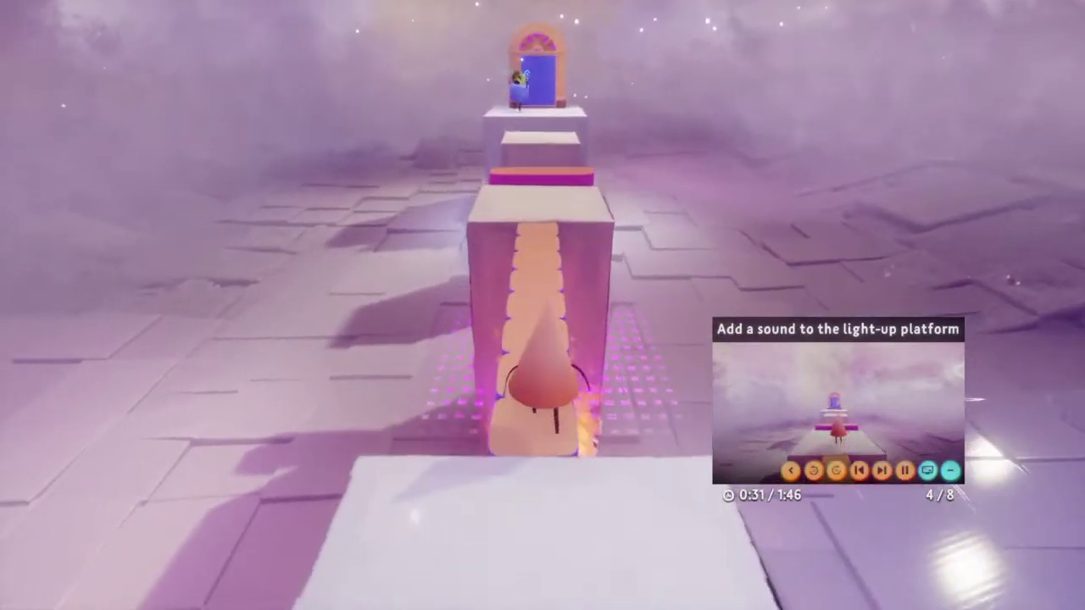
key(Up)
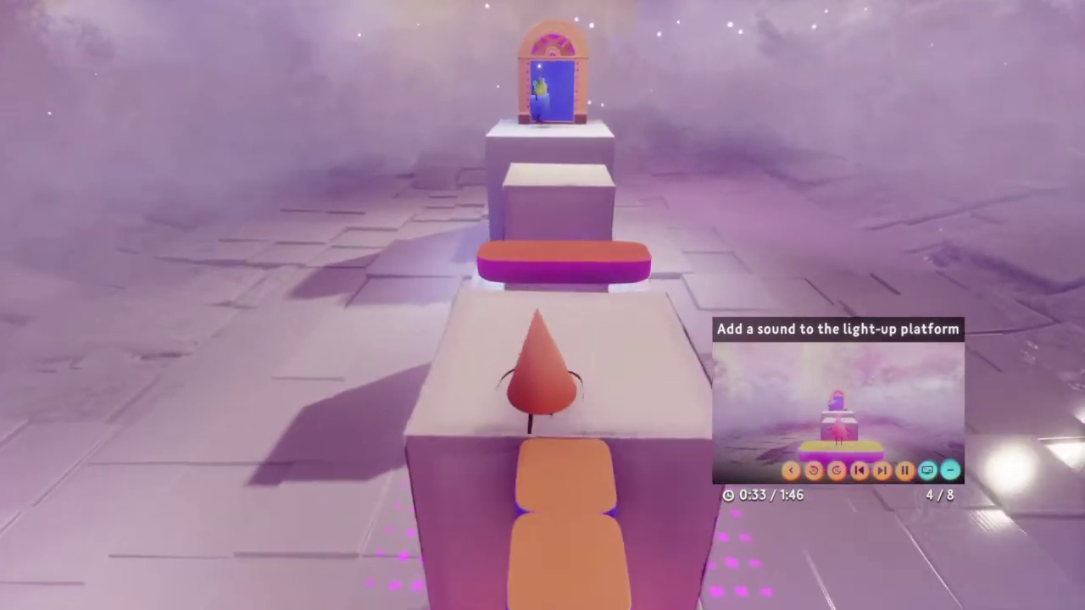
key(Right)
key(space)
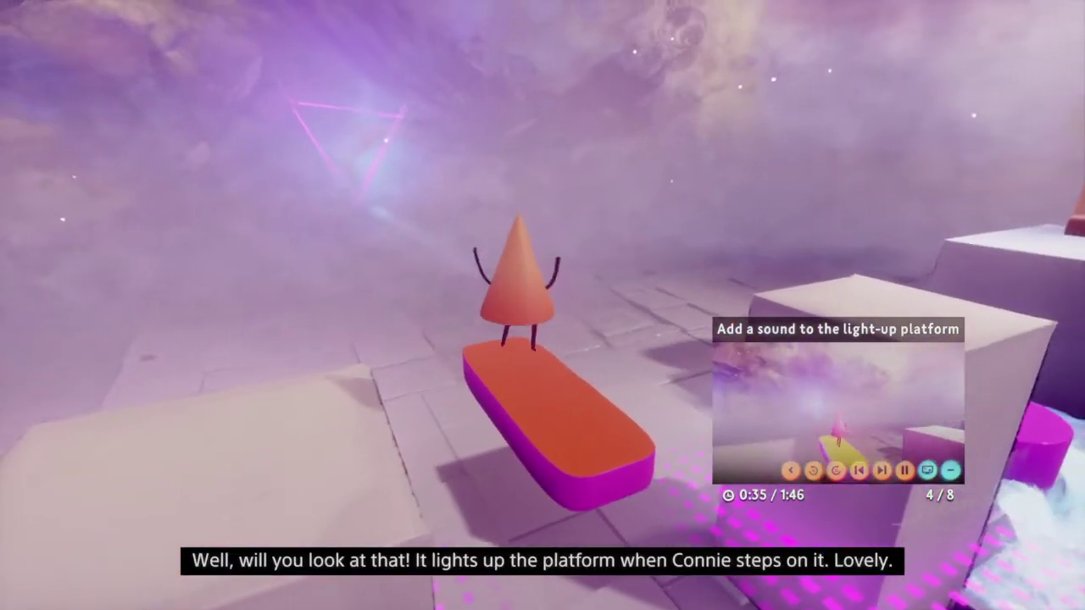
key(Left)
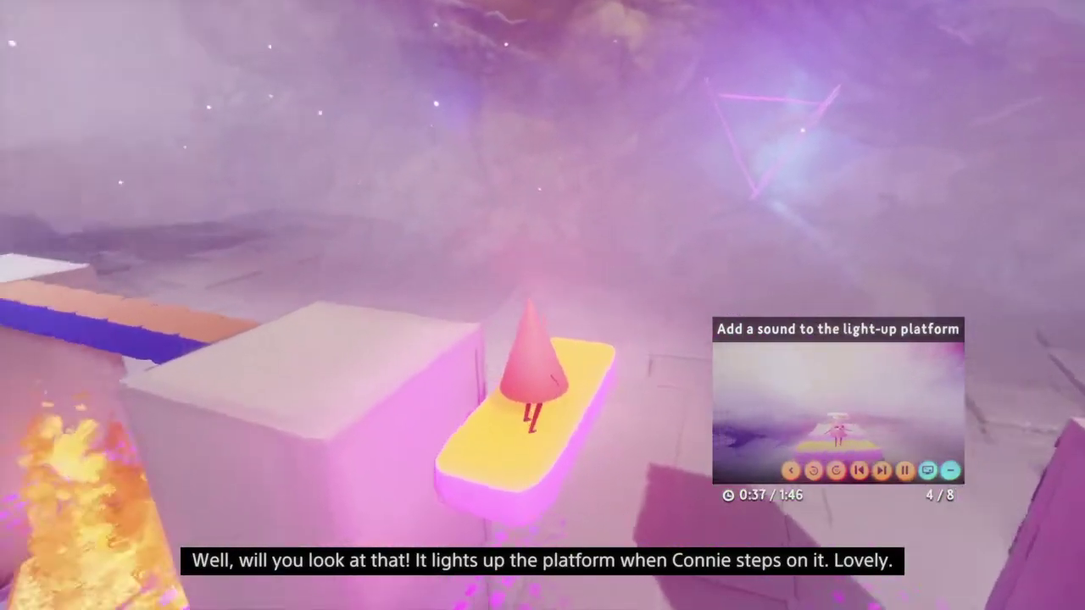
key(Up)
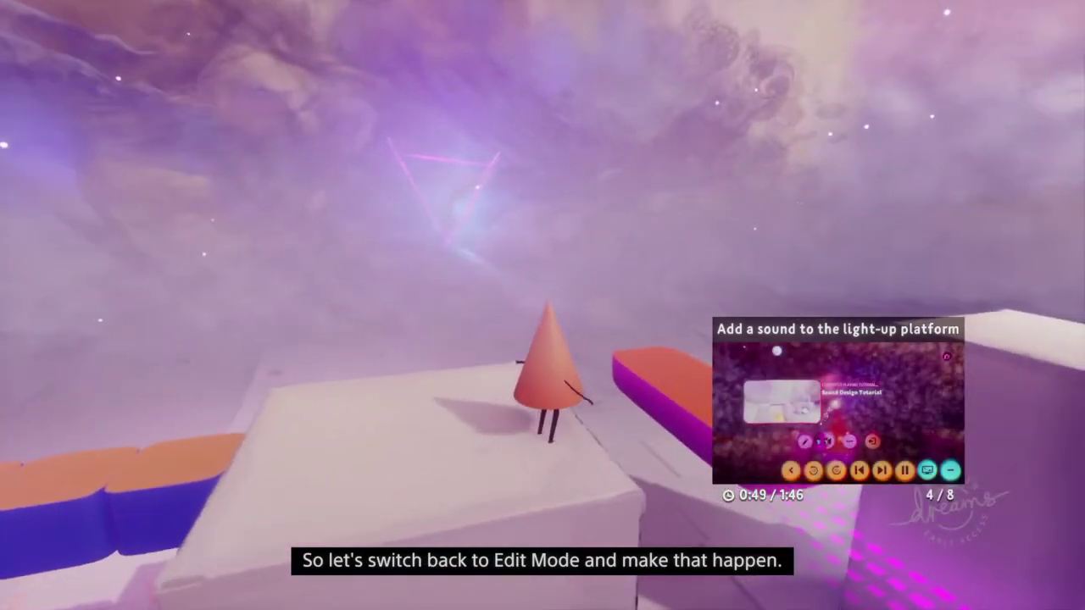
- Leave Play Mode and return the scene to Edit Mode
key(Escape)
click(383, 443)
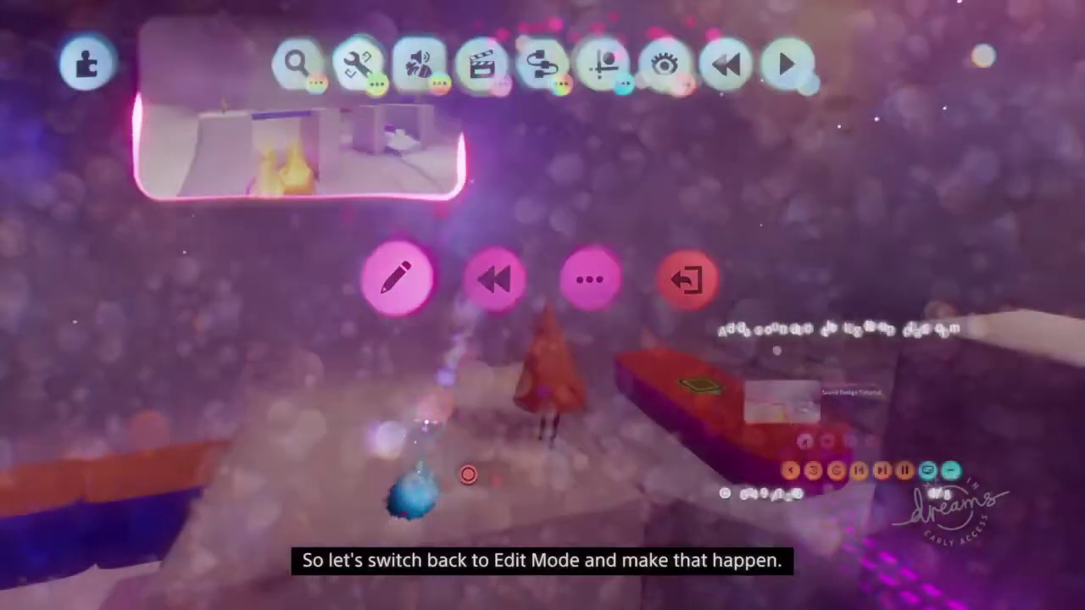
mouse_move(516, 472)
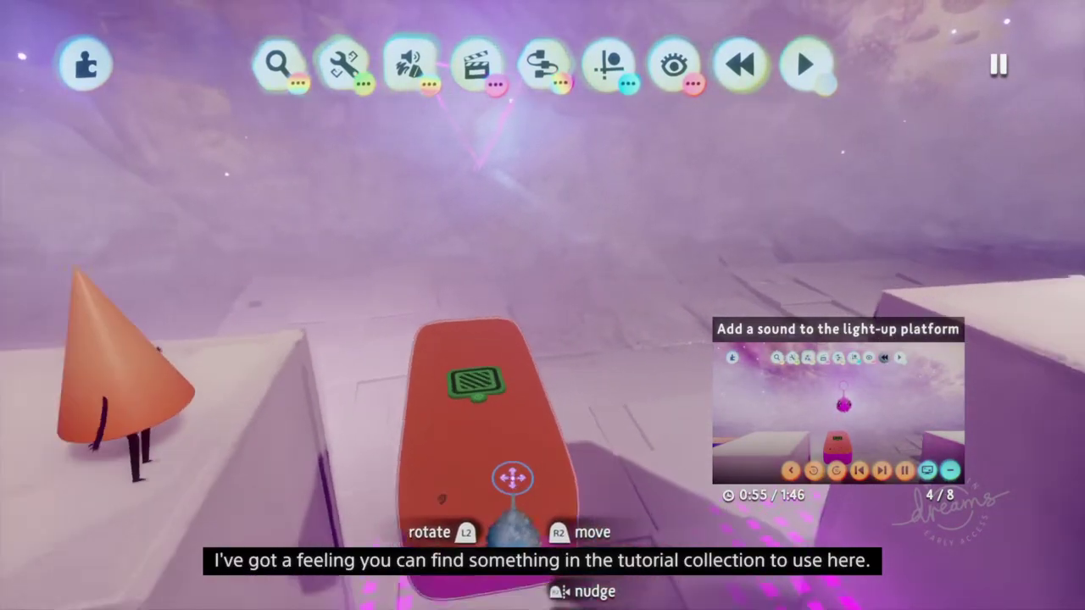
- Enter Sound Mode with the light-up platform in view
mouse_move(509, 455)
middle_down()
mouse_move(501, 484)
mouse_move(503, 449)
middle_up()
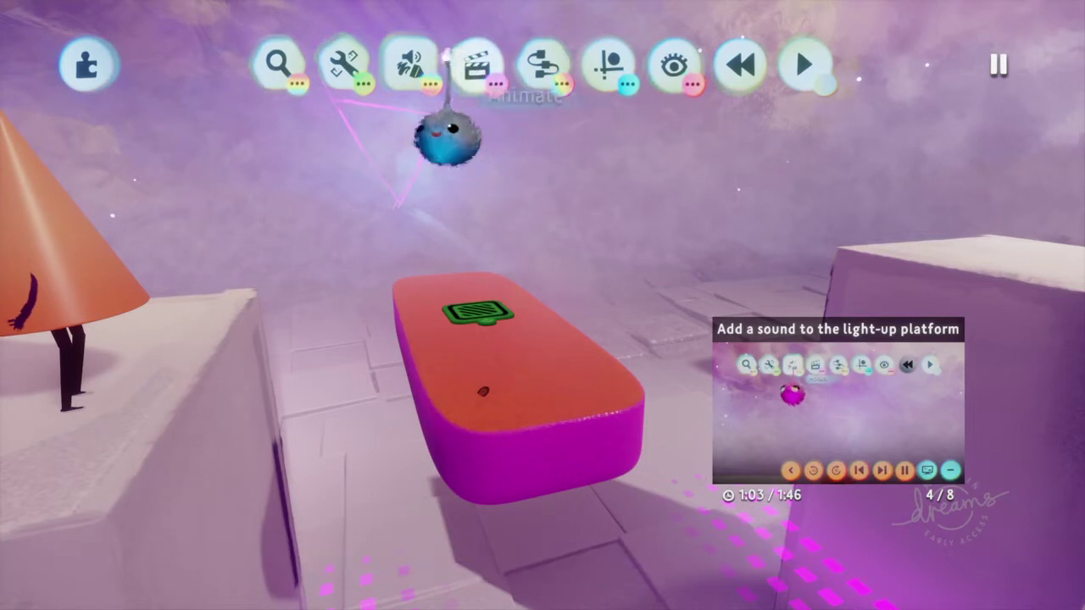
click(414, 68)
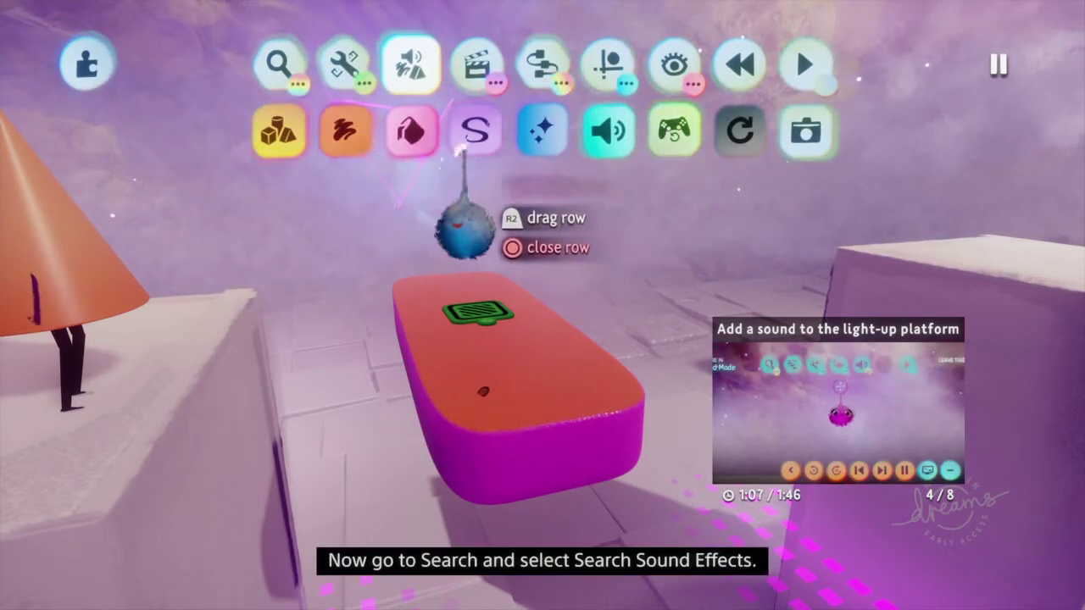
click(607, 129)
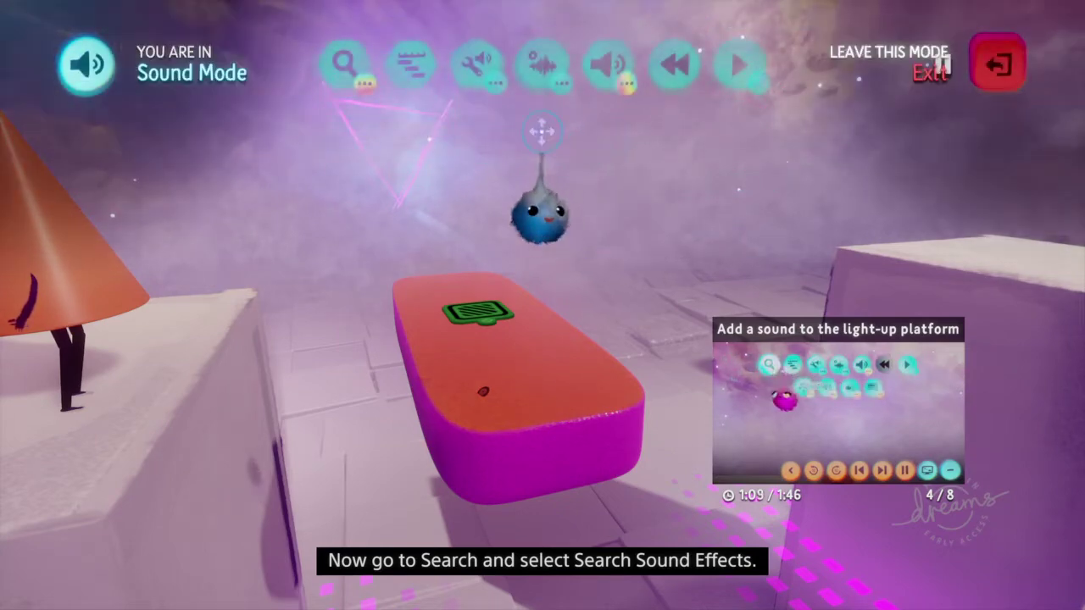
- Search the sound effects, open the Sound Design Collection and pick Battery Throb for the light-up platform
click(343, 63)
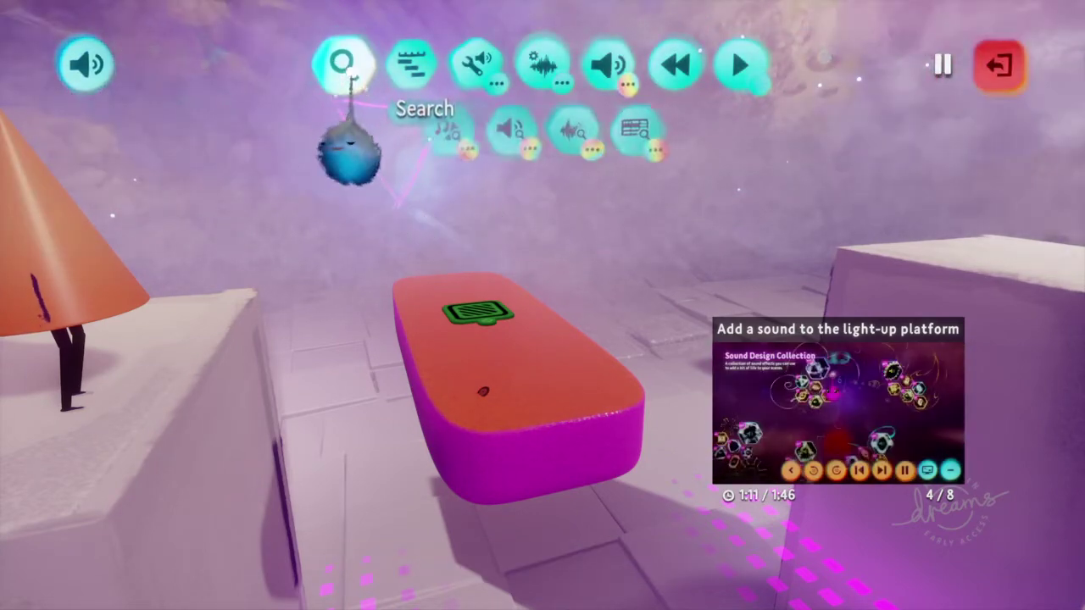
click(511, 133)
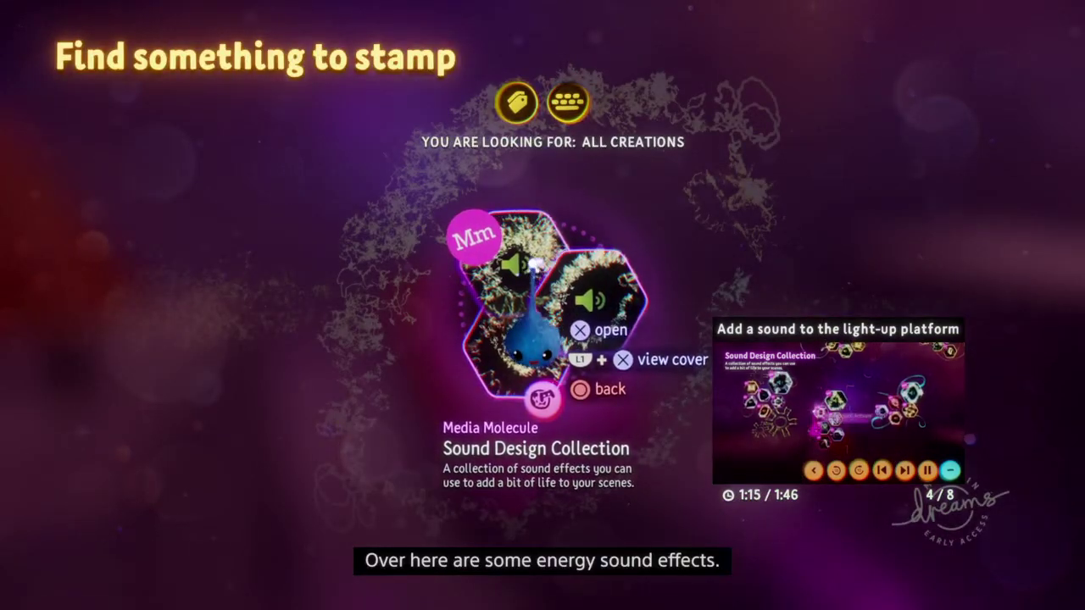
click(554, 266)
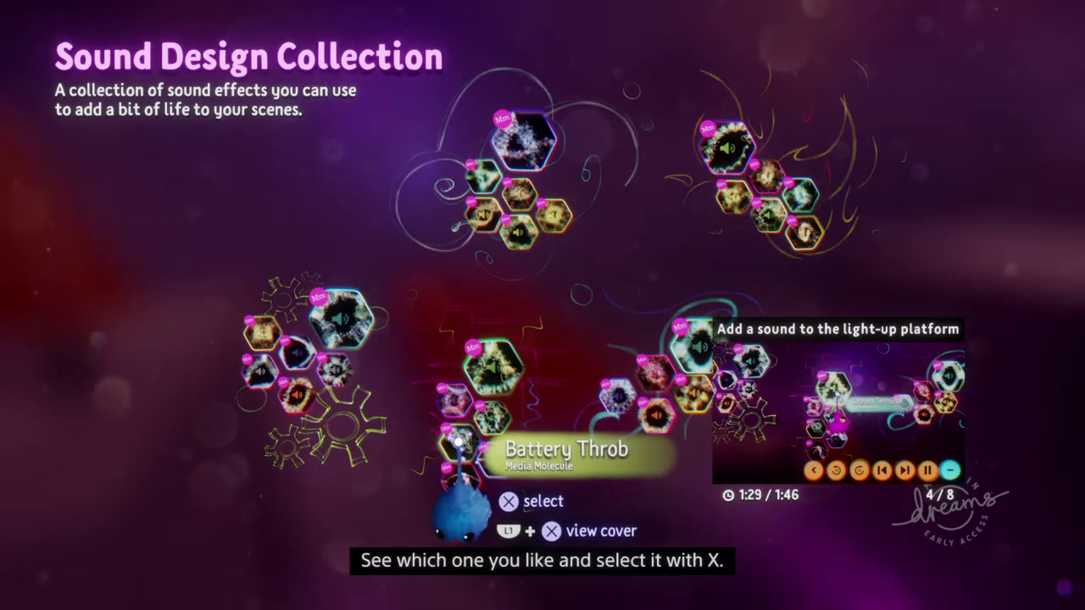
click(459, 440)
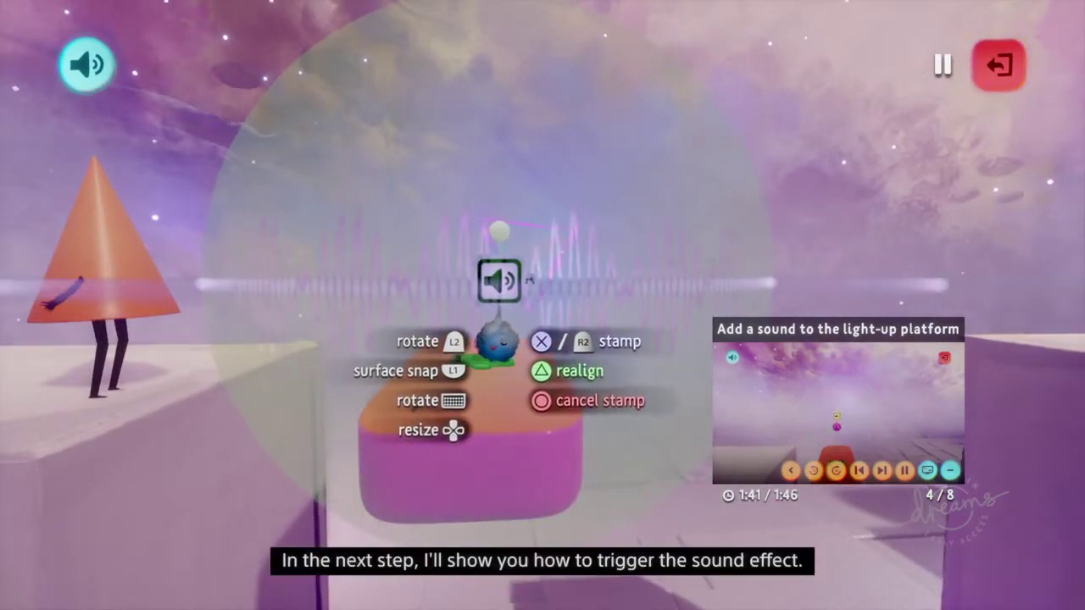
- Stamp the Battery Throb sound above the light-up platform and advance to the tutorial step about connecting the Trigger Zone
click(499, 282)
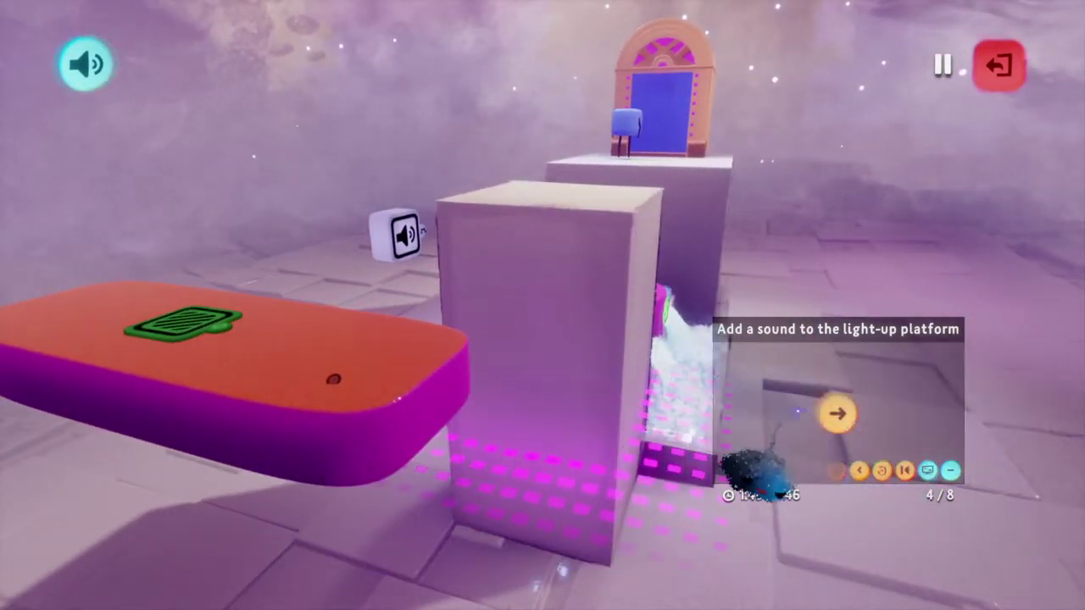
click(836, 414)
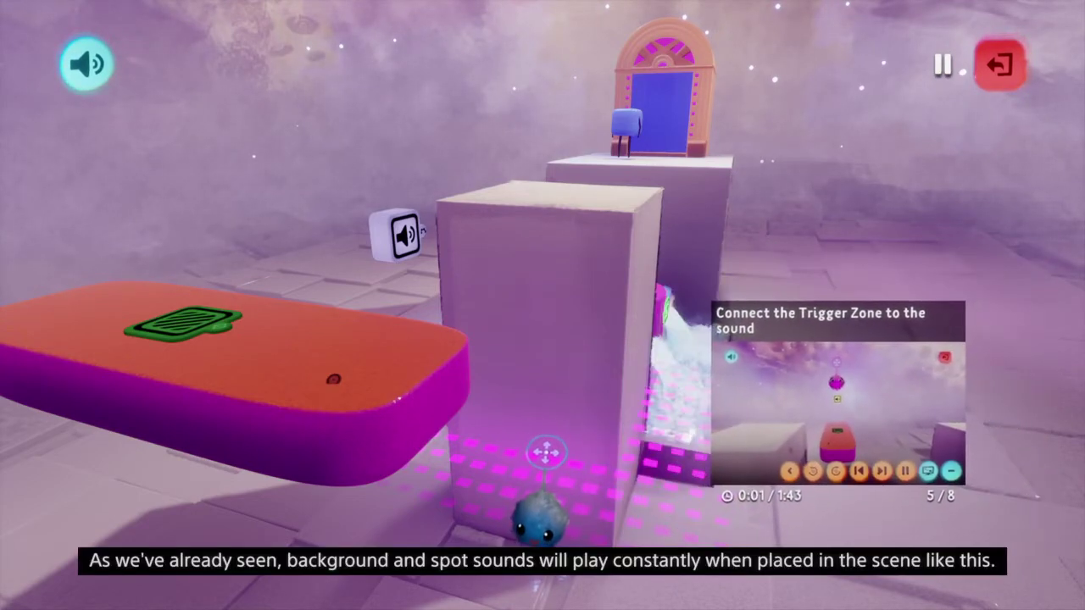
- Wire the Detected output of the platform's Trigger Zone to the Power port of the sound effect
middle_drag(551, 447, 552, 507)
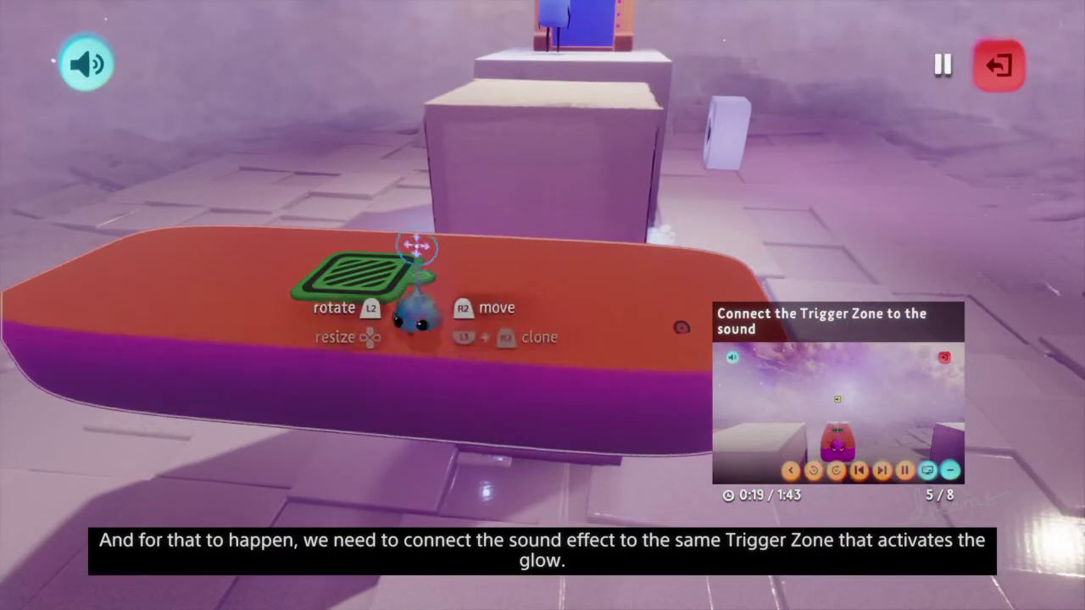
mouse_move(387, 314)
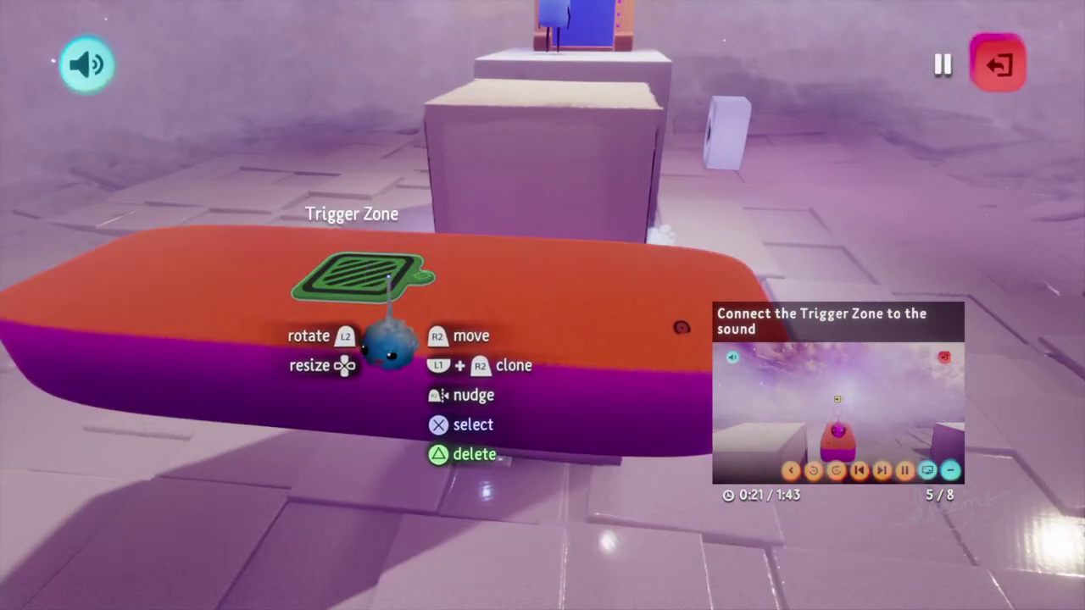
click(416, 345)
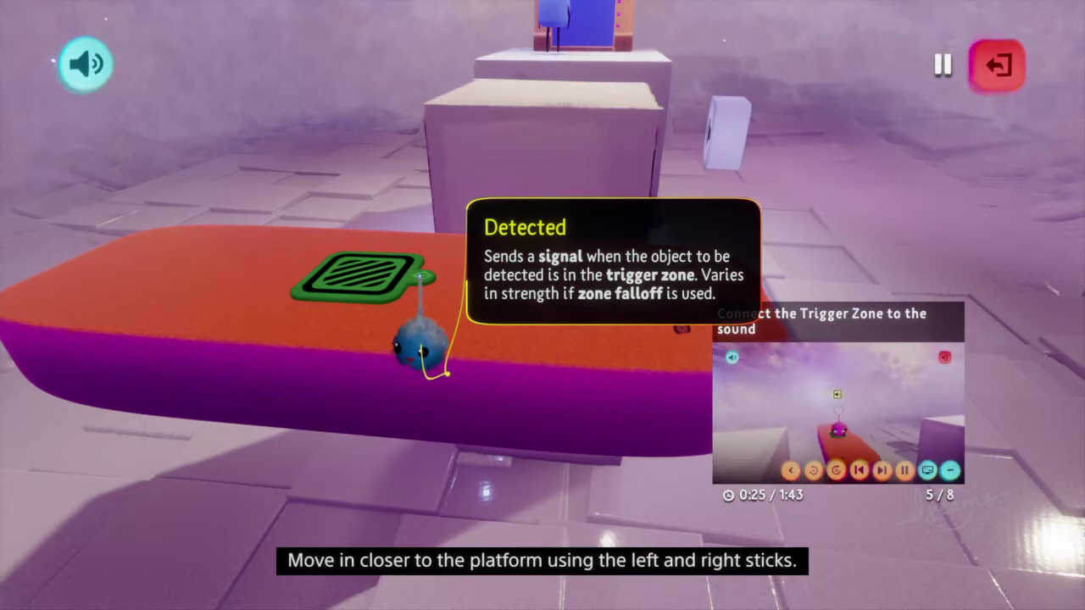
scroll(422, 345, up, 5)
key(Escape)
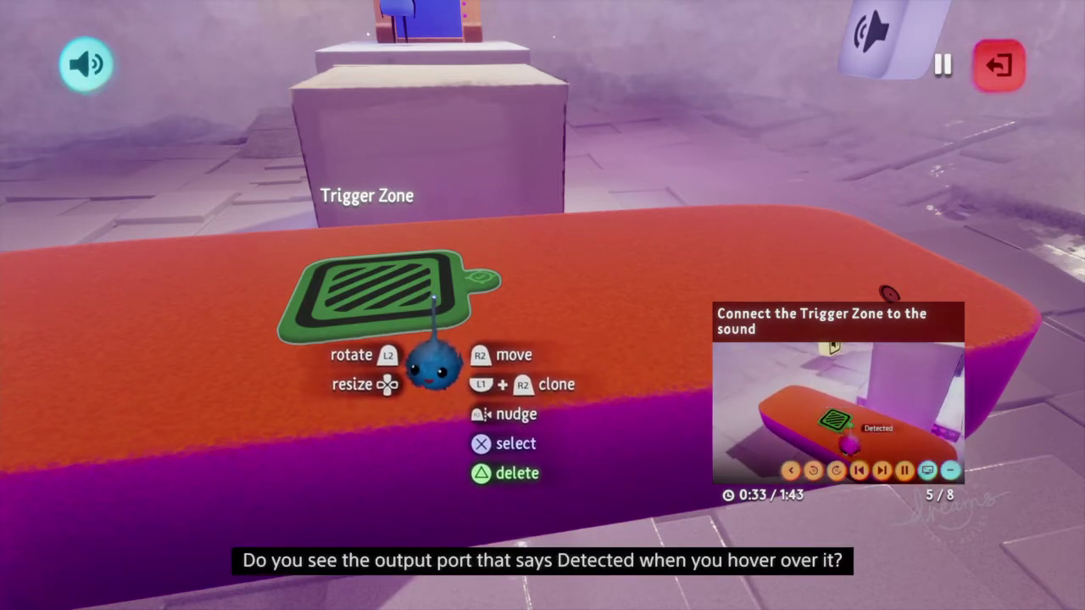
mouse_move(480, 280)
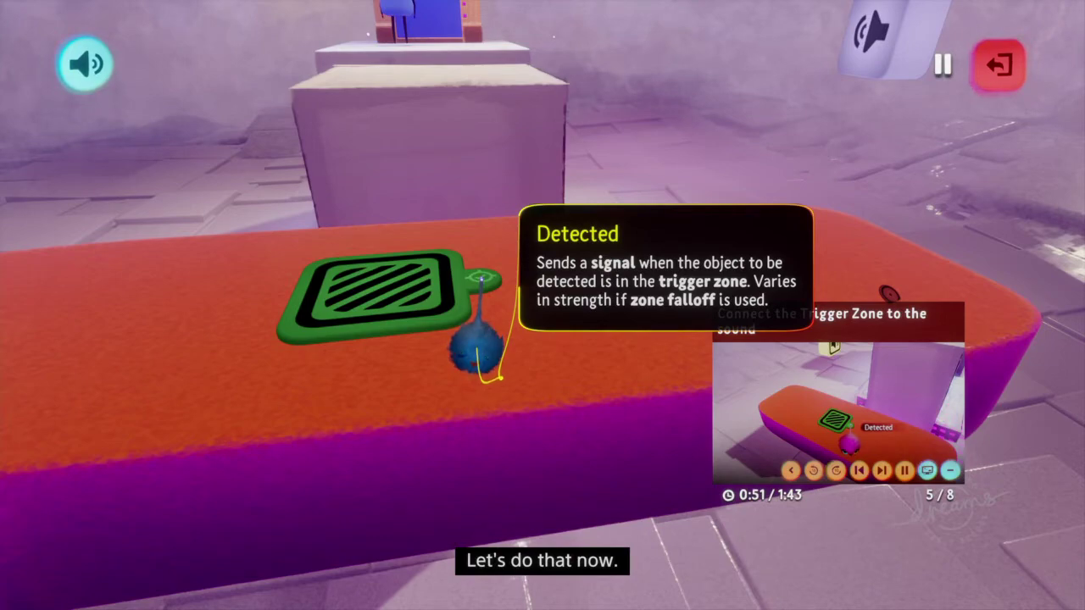
click(499, 318)
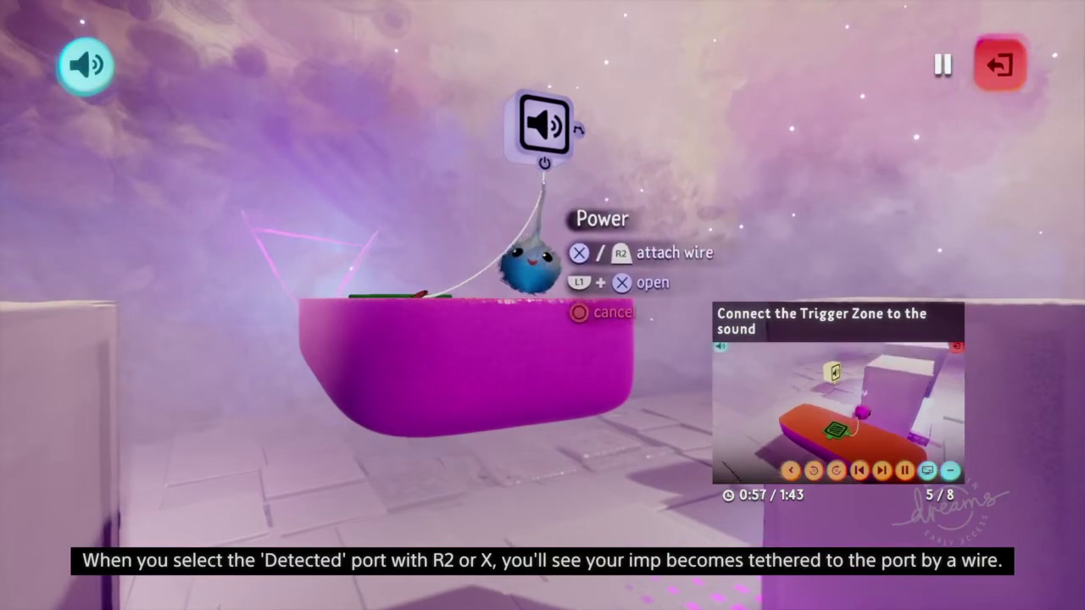
mouse_move(529, 266)
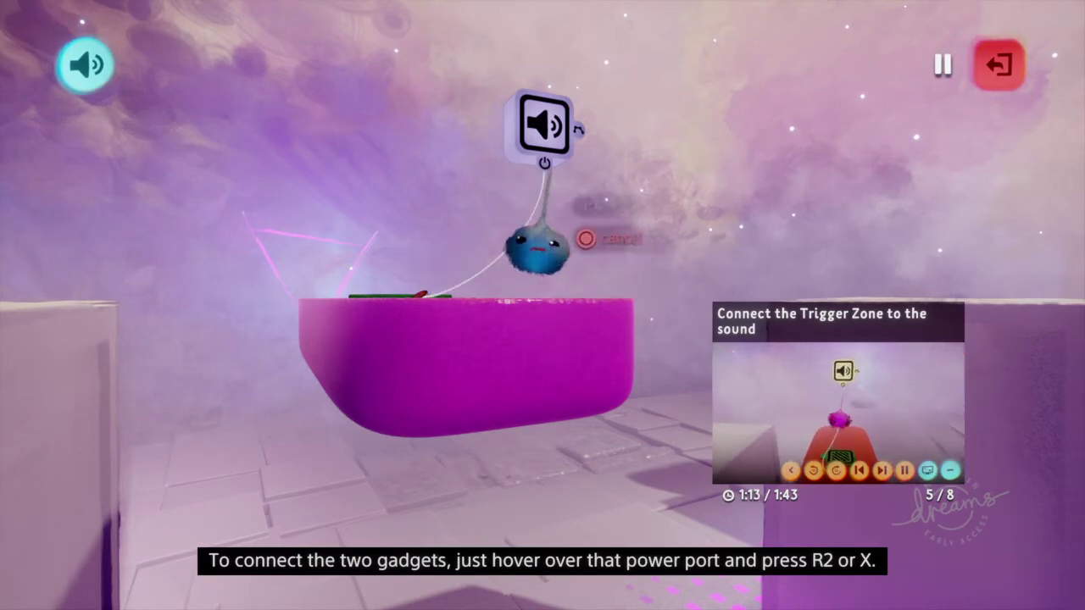
middle_drag(556, 248, 547, 253)
click(552, 229)
middle_drag(558, 216, 547, 337)
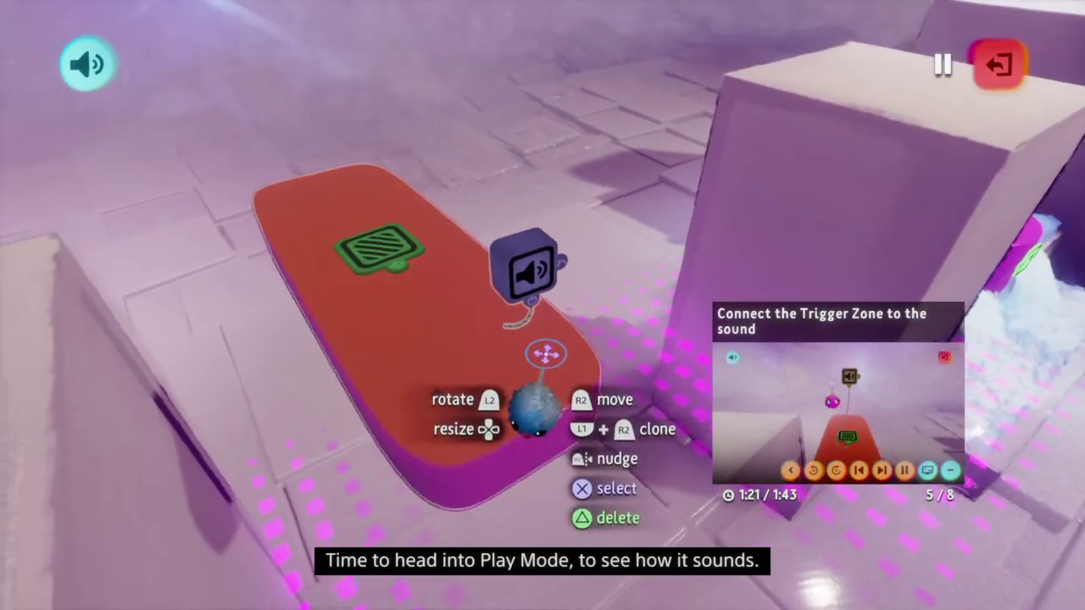
- Test the platform's triggered sound in Play Mode with the cone character, and return to Edit Mode
key(Escape)
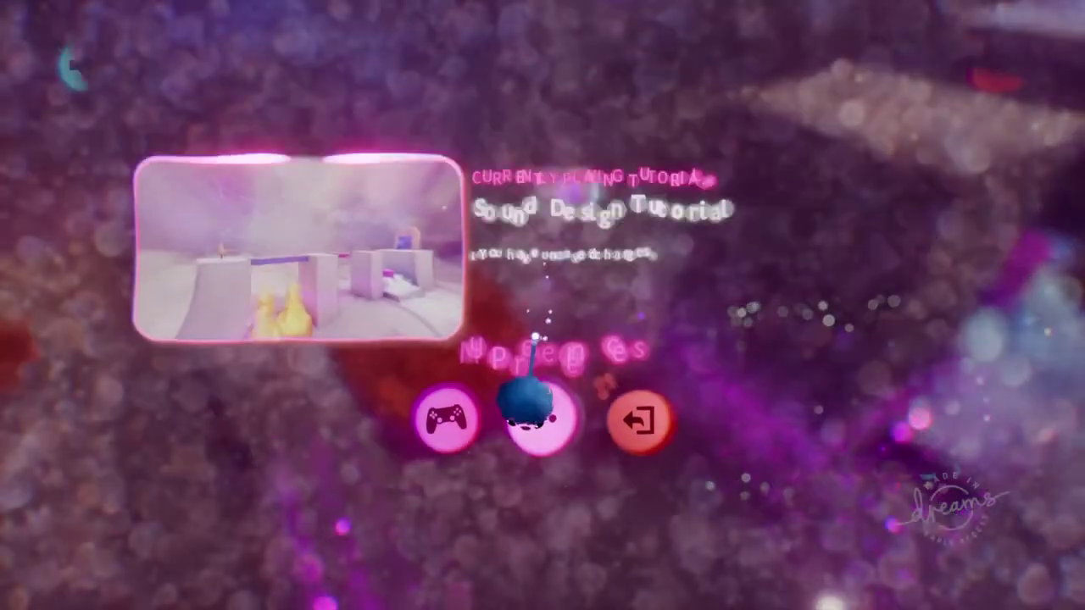
click(446, 425)
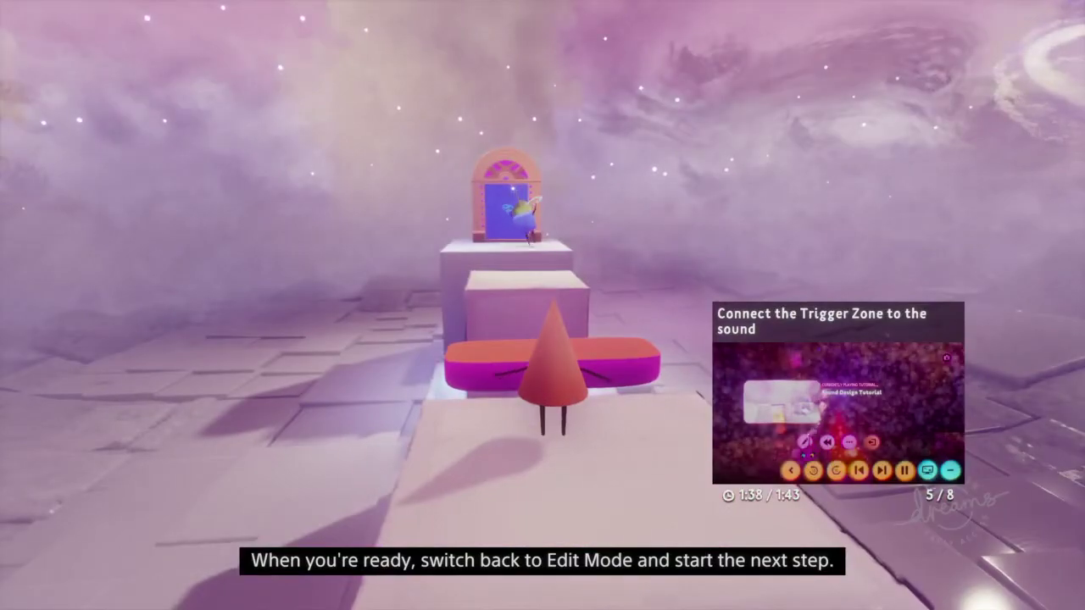
key(Escape)
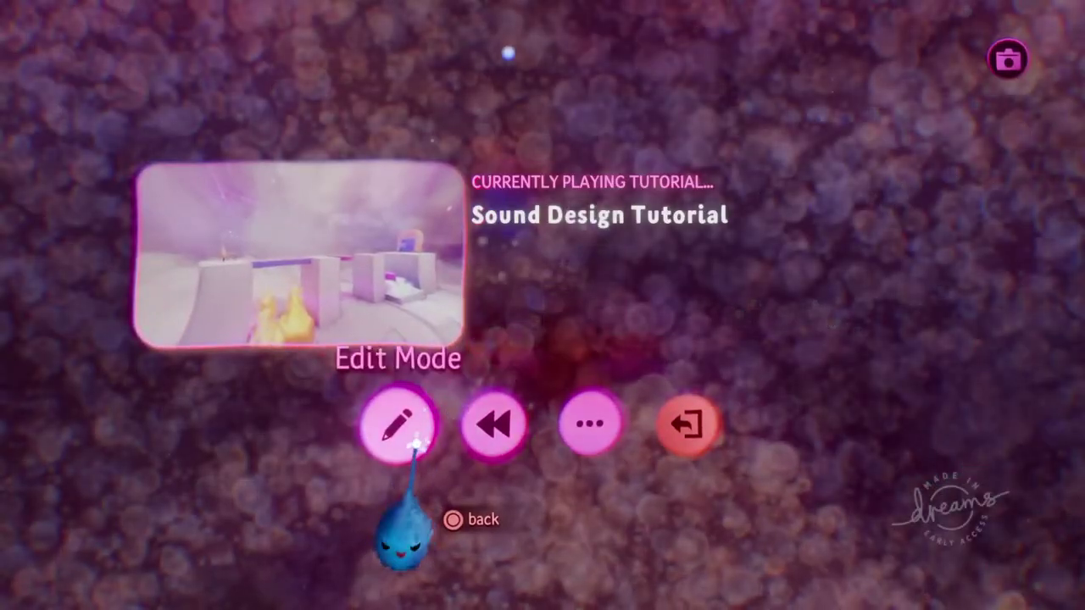
click(395, 424)
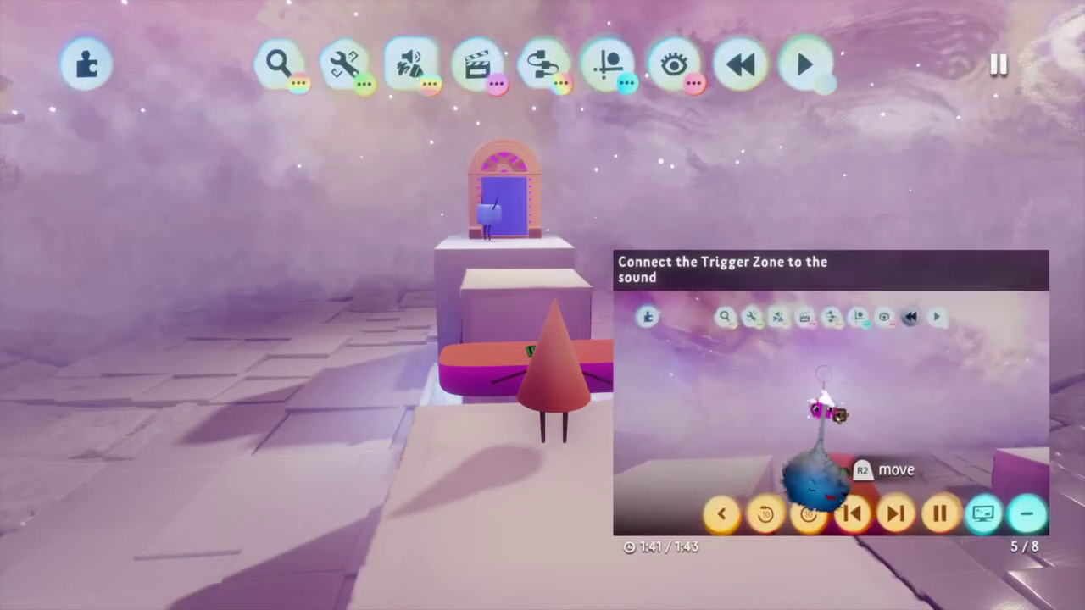
- Start the tutorial step about cloning the platform and giving it a sound, and rewind its video by 10 seconds
click(817, 410)
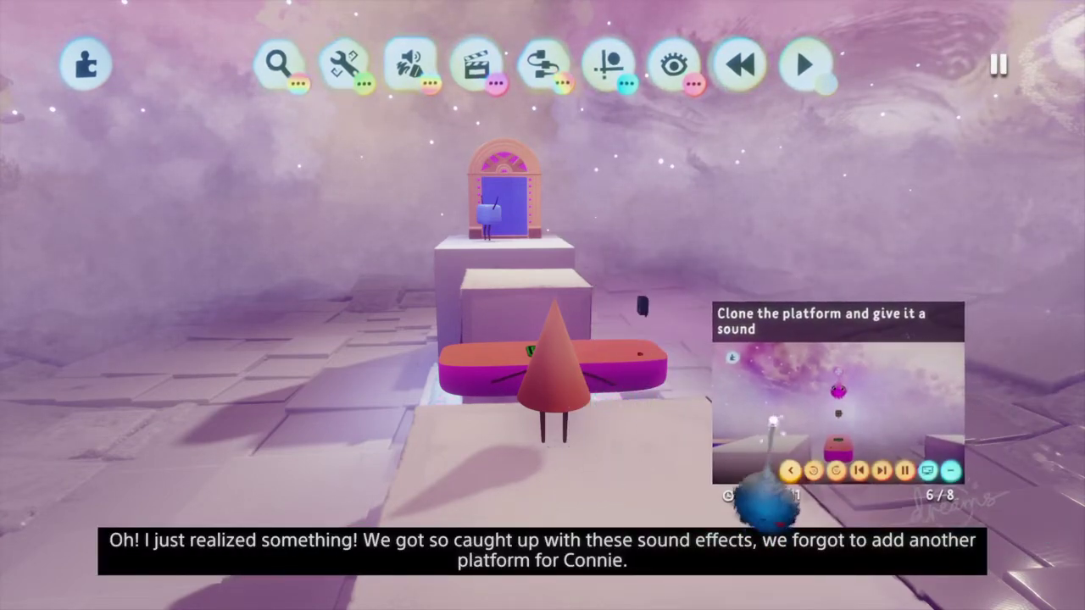
mouse_move(727, 472)
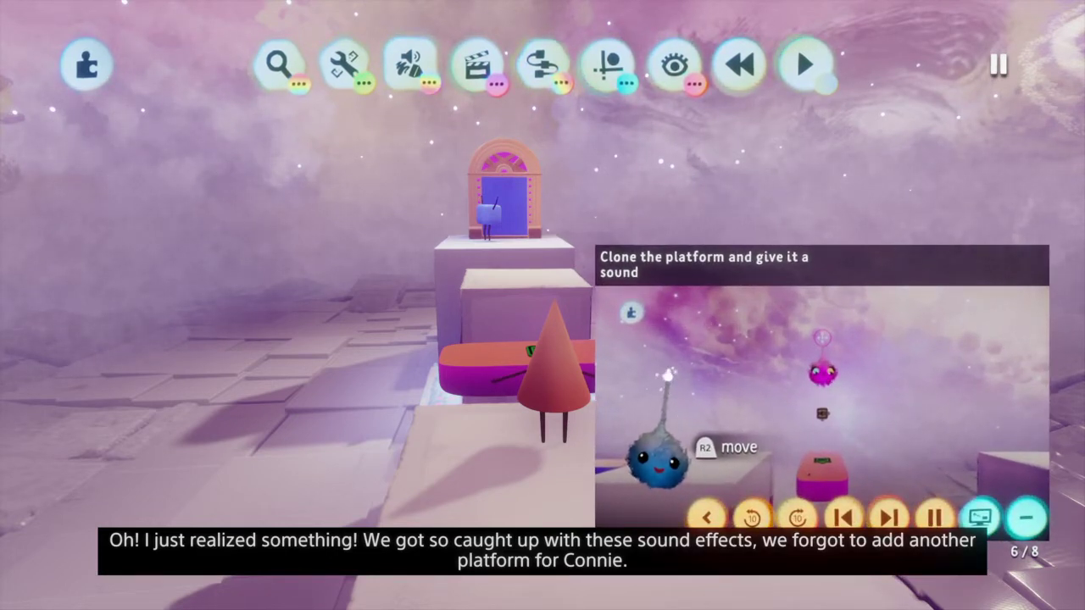
key(Left)
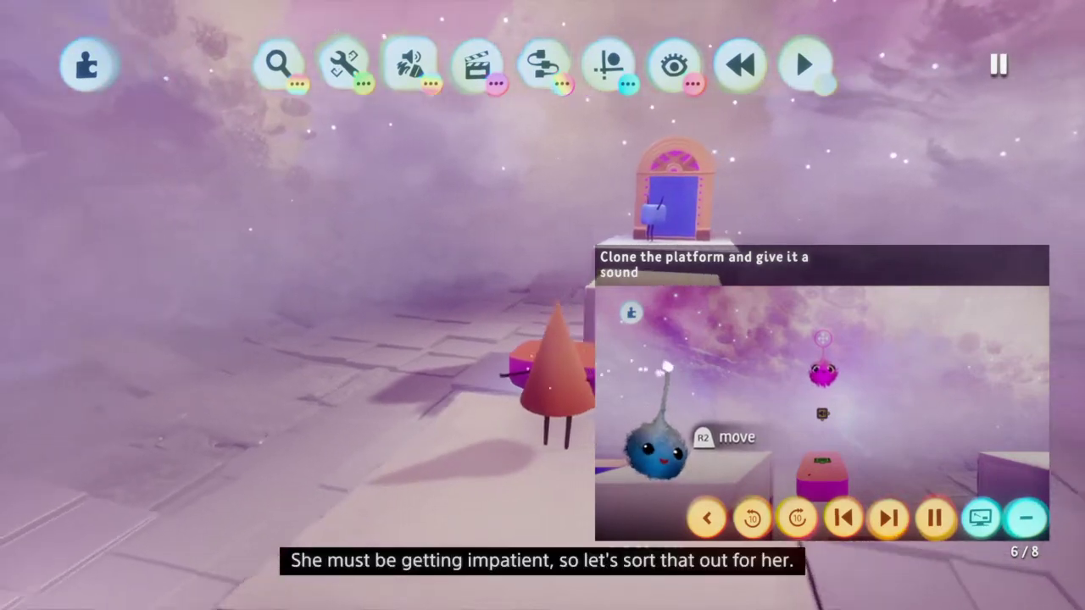
key(Left)
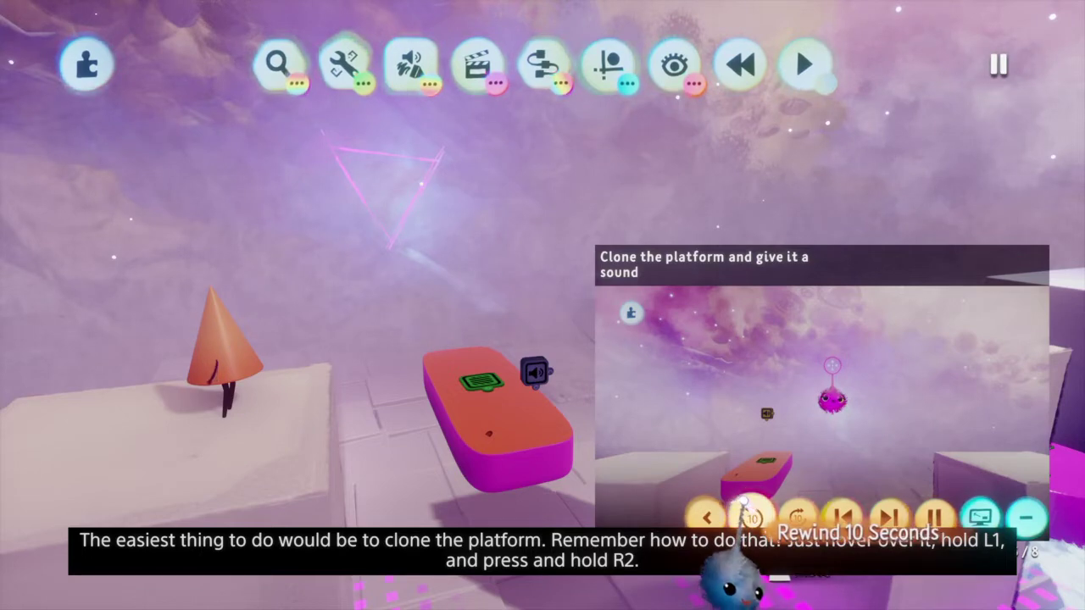
click(750, 515)
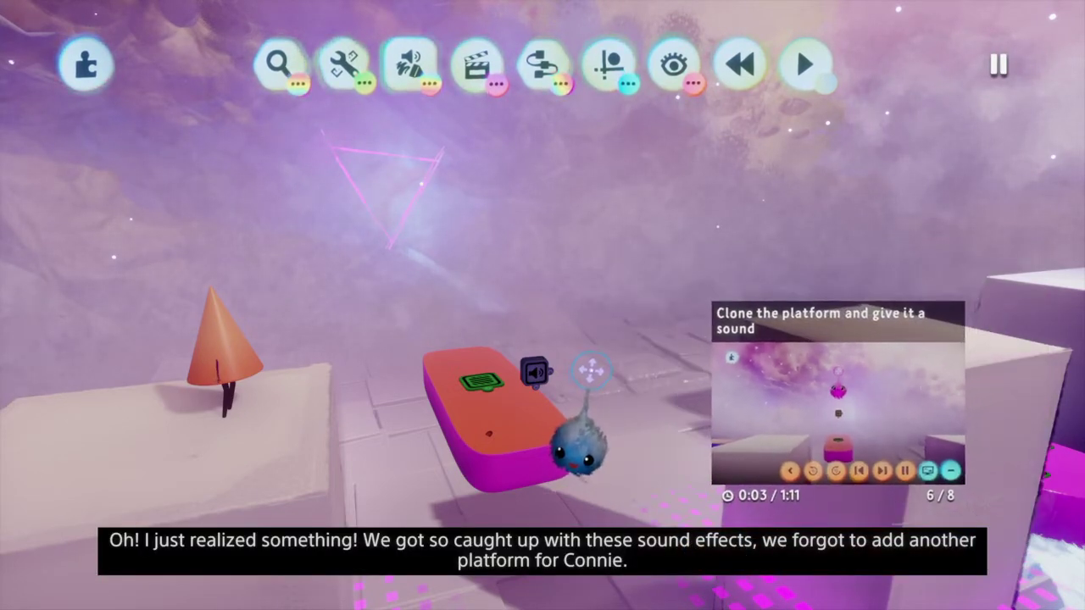
- Clone the light-up platform with its Trigger Zone and place the copy across the gap, near the opposite block
middle_drag(596, 357, 602, 379)
key(Right)
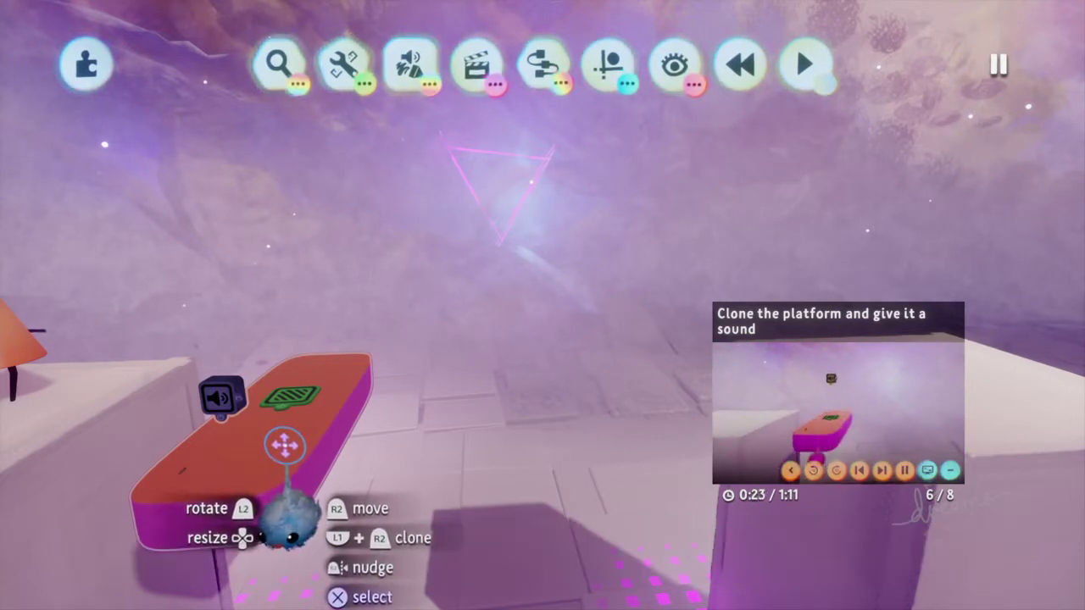
mouse_move(830, 458)
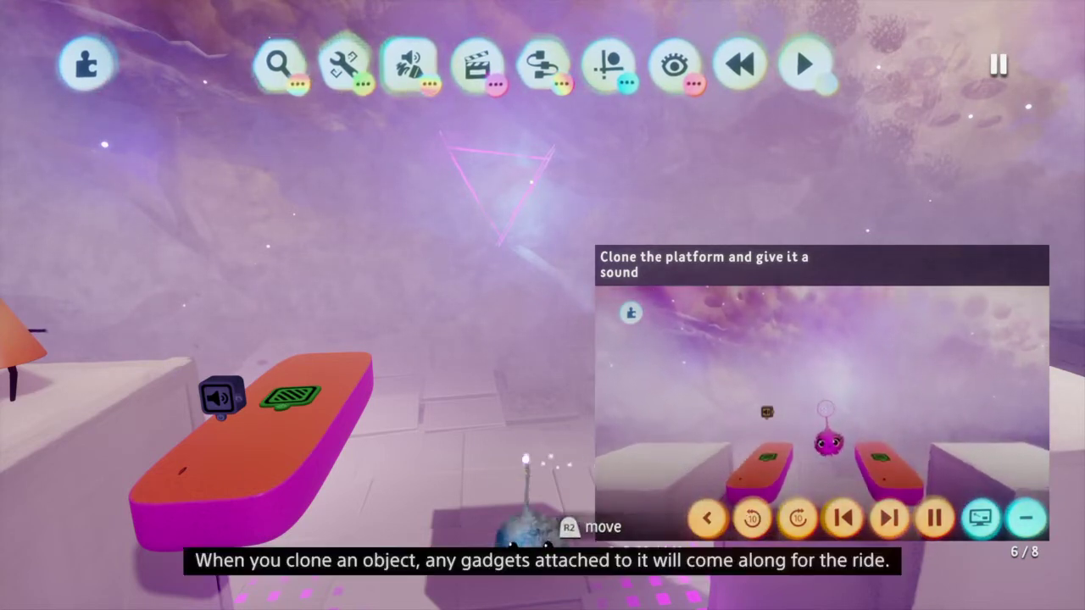
mouse_move(270, 464)
mouse_down()
mouse_move(293, 441)
mouse_move(320, 437)
mouse_move(342, 371)
mouse_move(350, 390)
mouse_move(359, 380)
mouse_up()
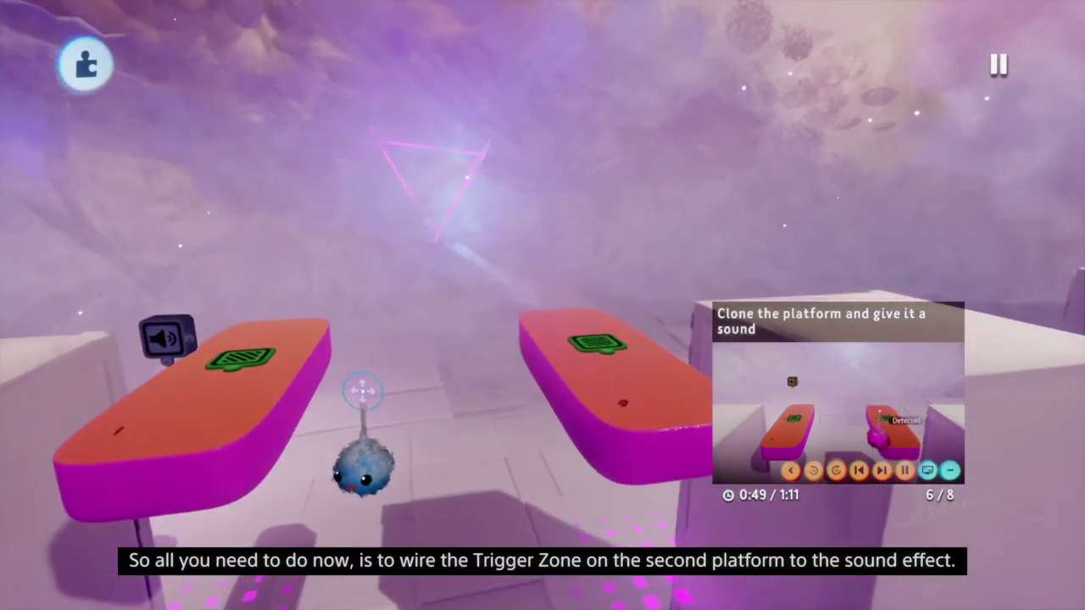
- Shift the cloned platform slightly closer to the original platform within the gap
mouse_move(448, 377)
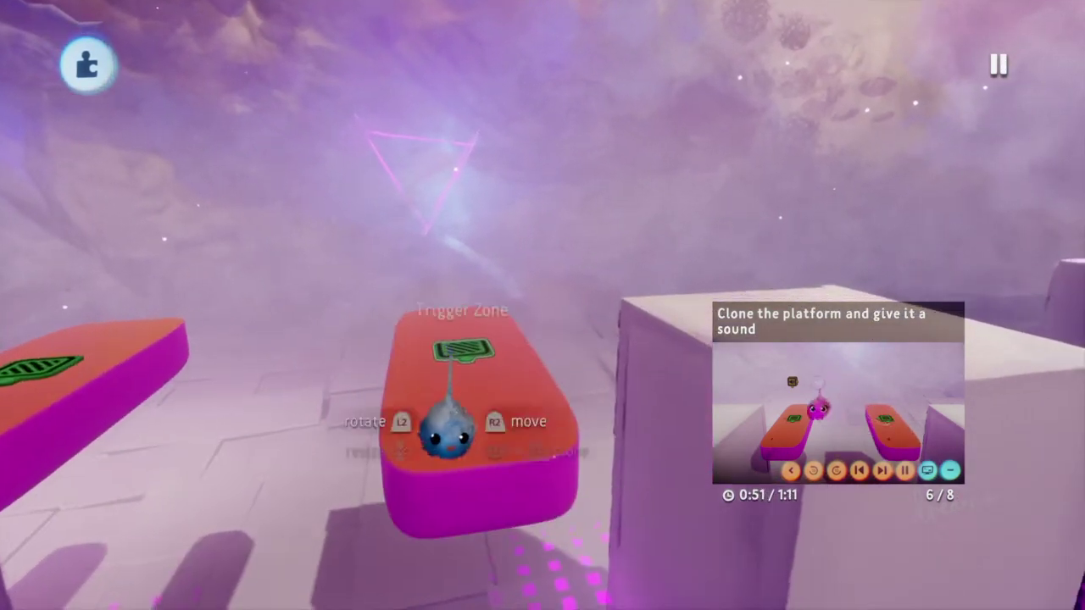
mouse_move(447, 381)
mouse_down()
mouse_move(436, 369)
mouse_move(415, 373)
mouse_up()
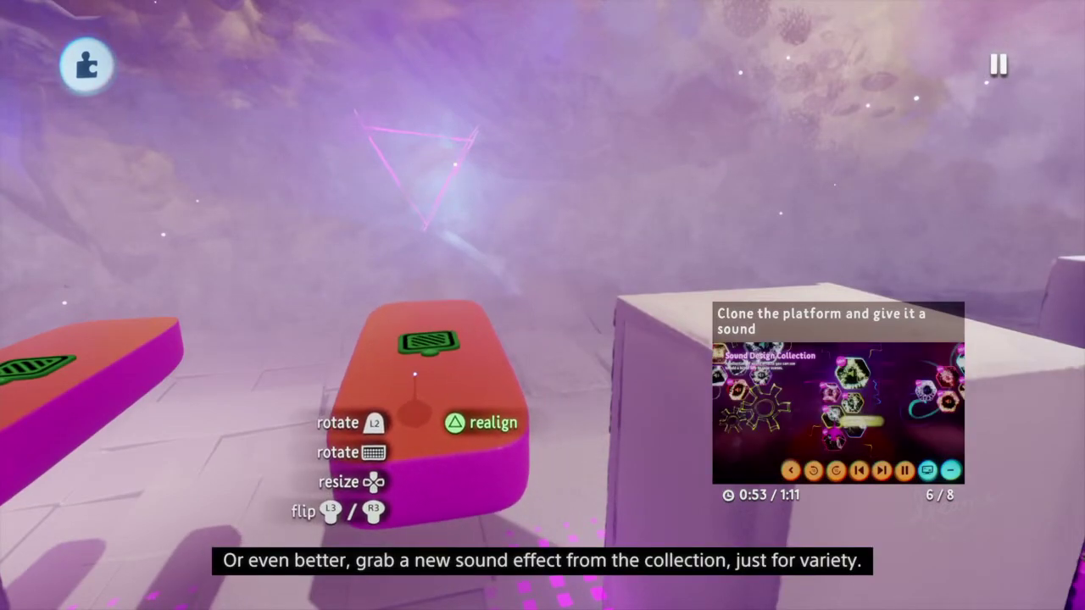
mouse_move(443, 449)
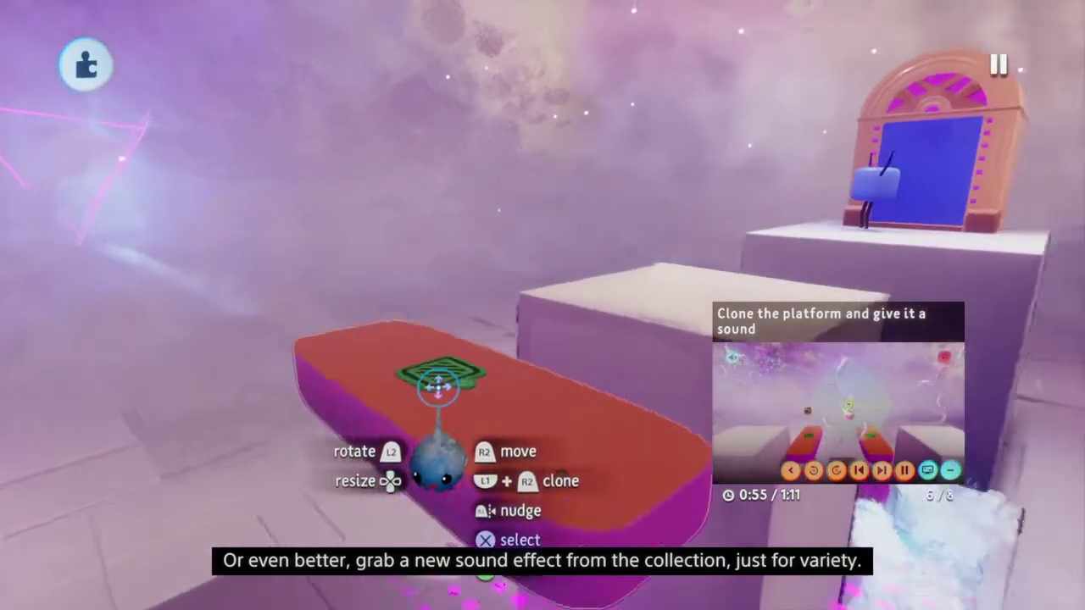